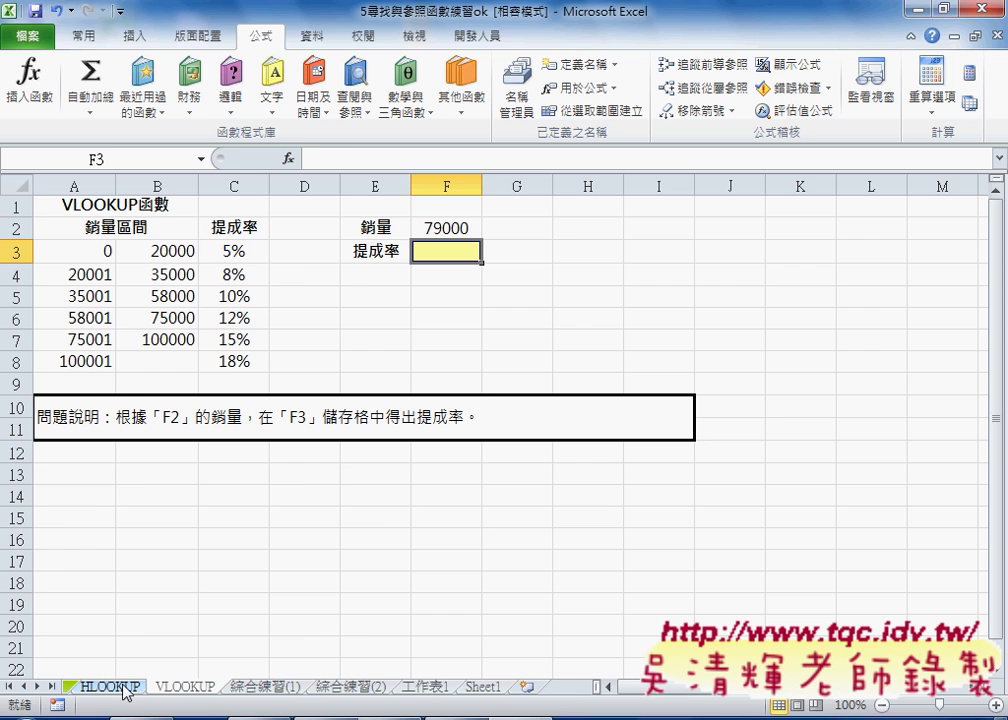
Step: Glance at the HLOOKUP sheet, return to VLOOKUP, and select the sales-bracket table A2:C8
click(121, 689)
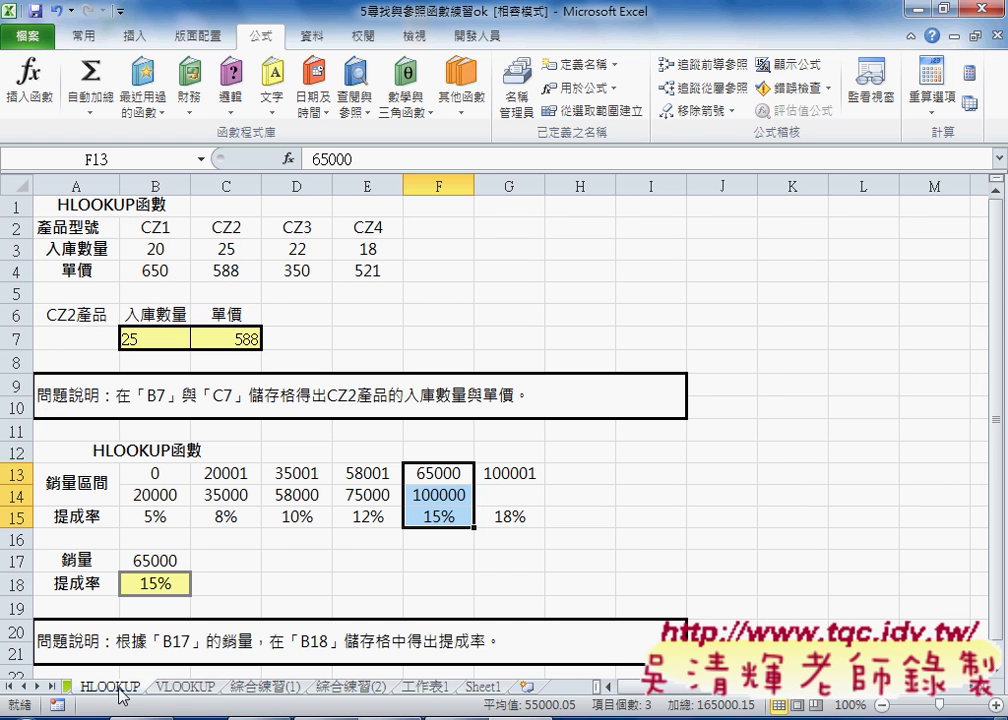
click(177, 690)
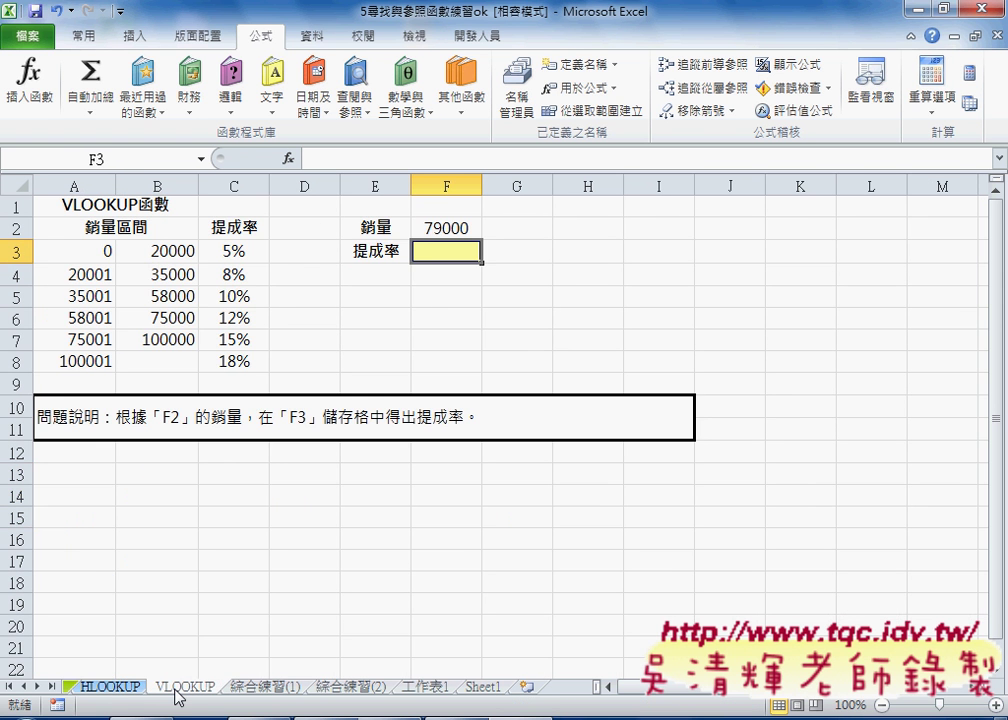
drag(80, 220, 234, 362)
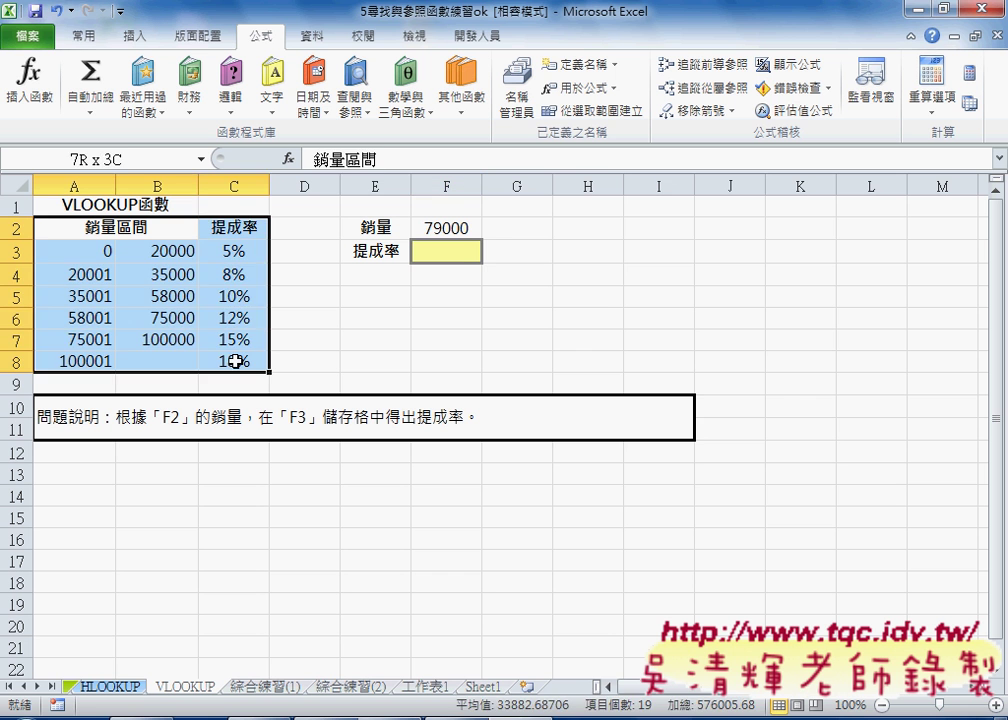
Step: Insert a VLOOKUP function into F3 and move its arguments dialog clear of the table
click(457, 252)
click(288, 158)
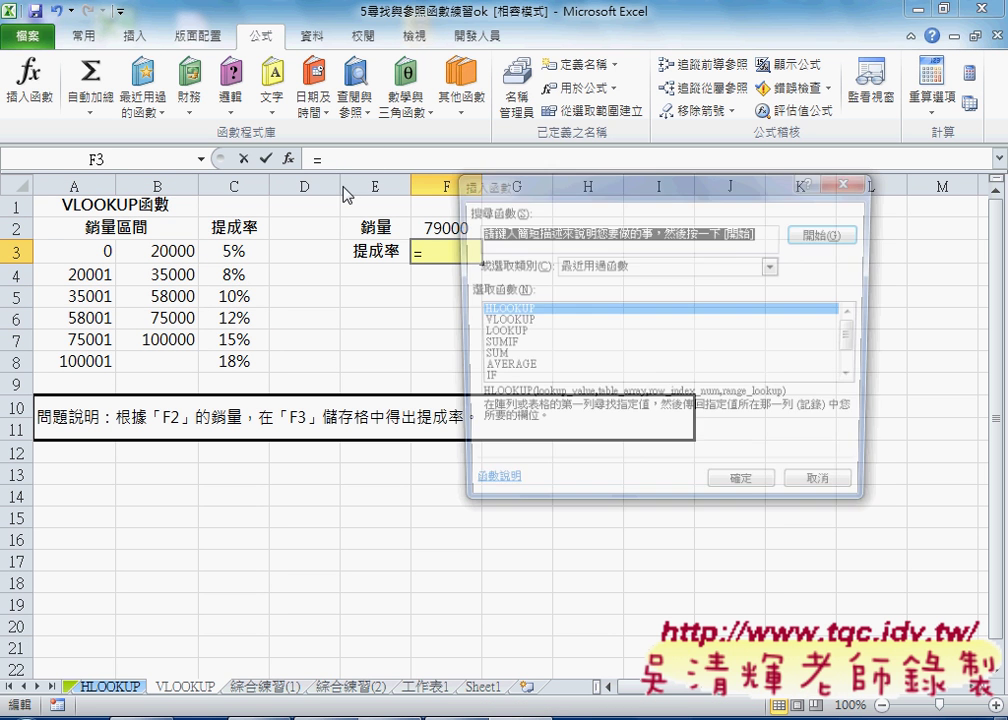
click(500, 322)
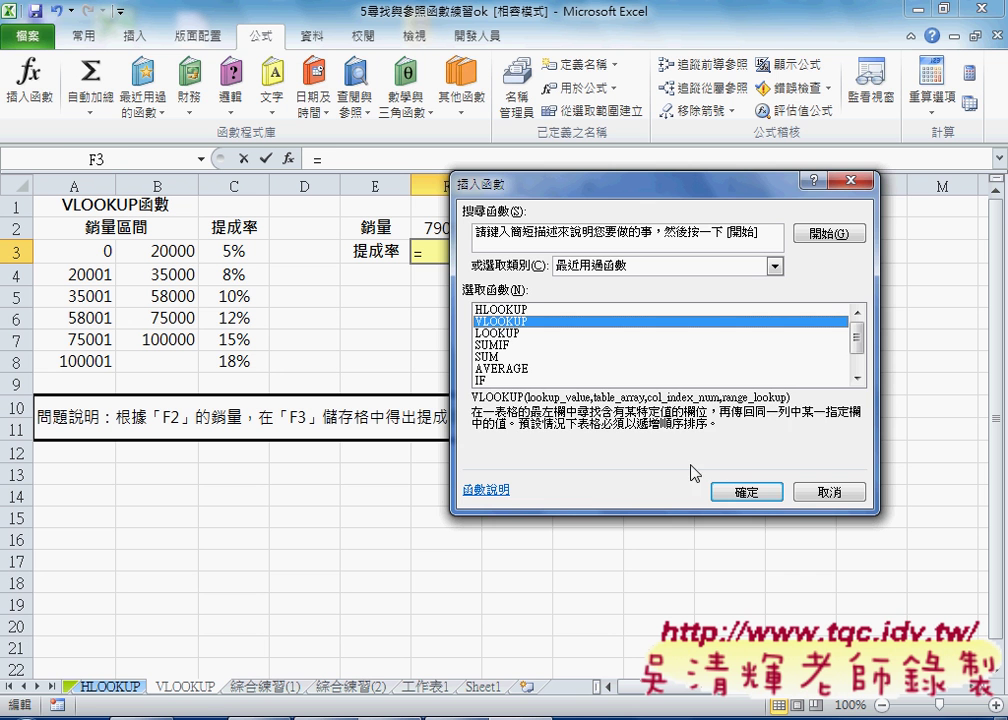
click(741, 493)
drag(553, 222, 513, 335)
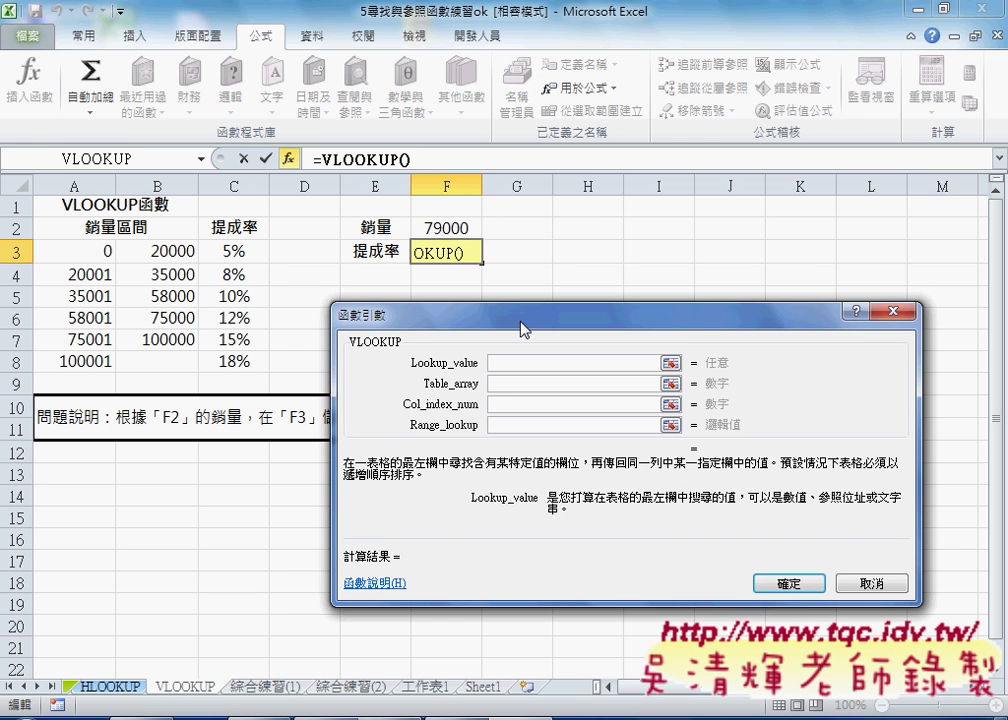
Step: Fill VLOOKUP with lookup value F2, table A3:C8, column 3 and range lookup 1
click(457, 228)
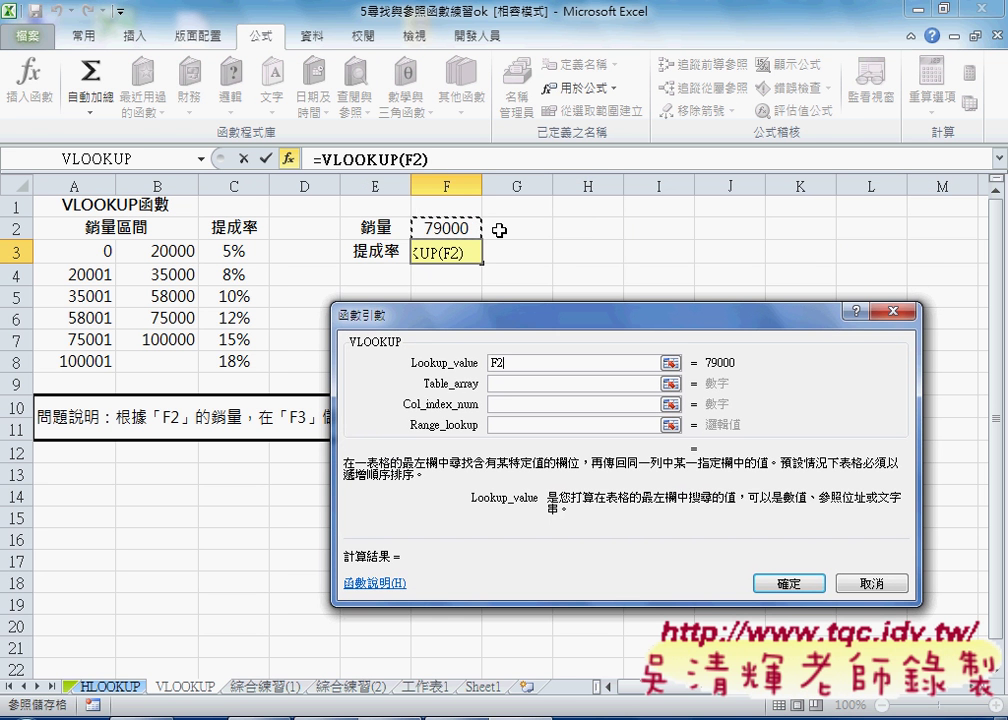
click(575, 383)
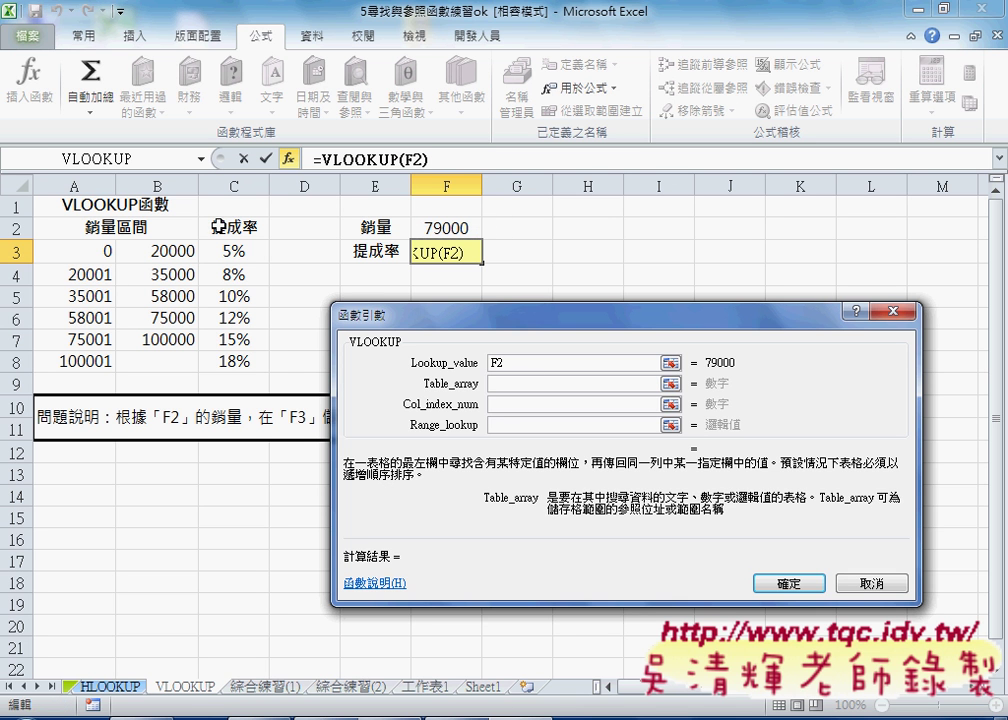
drag(83, 250, 246, 368)
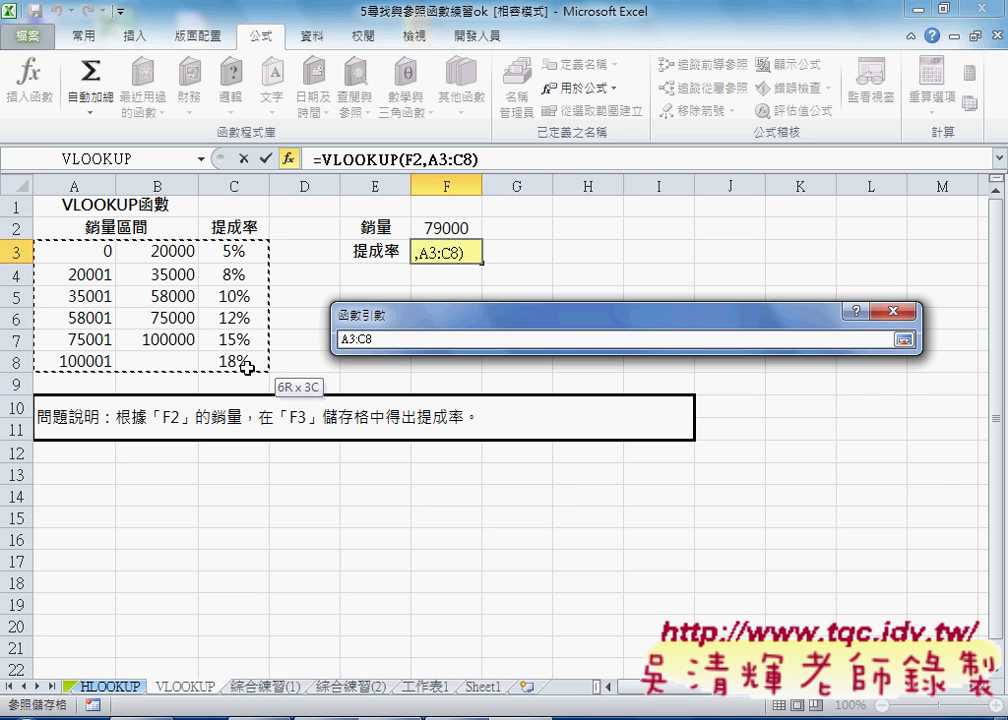
click(531, 406)
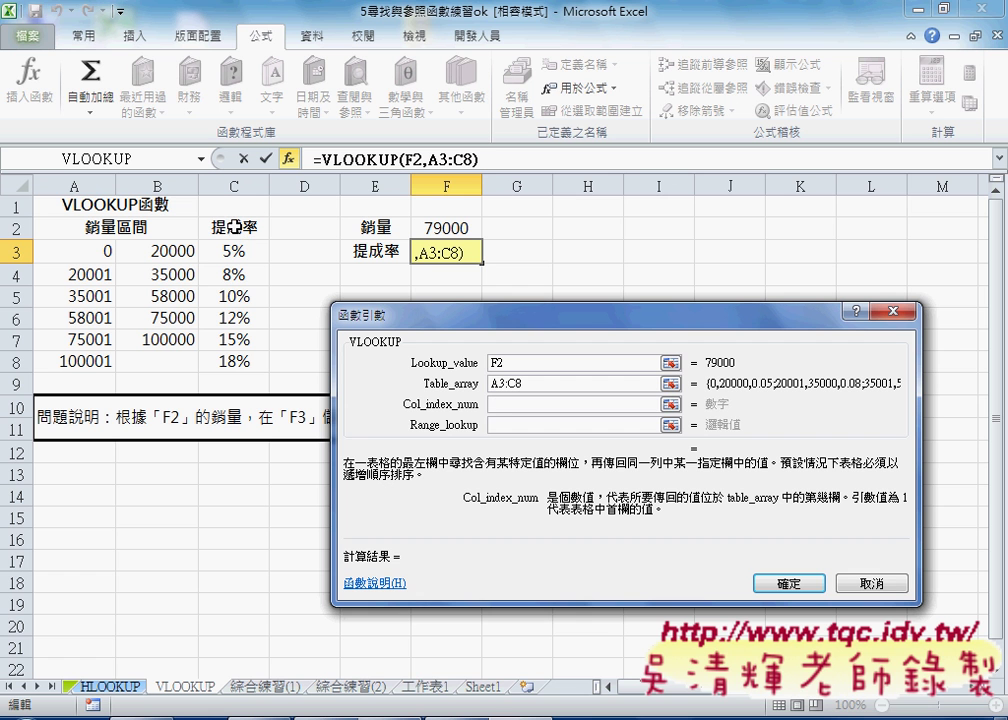
text(3)
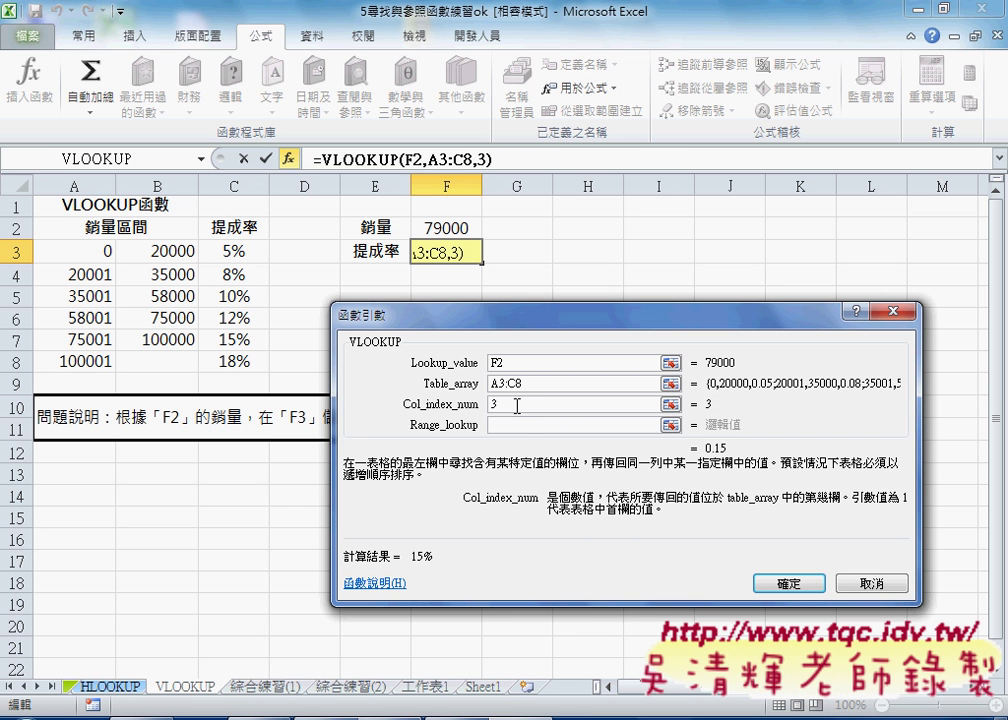
click(513, 427)
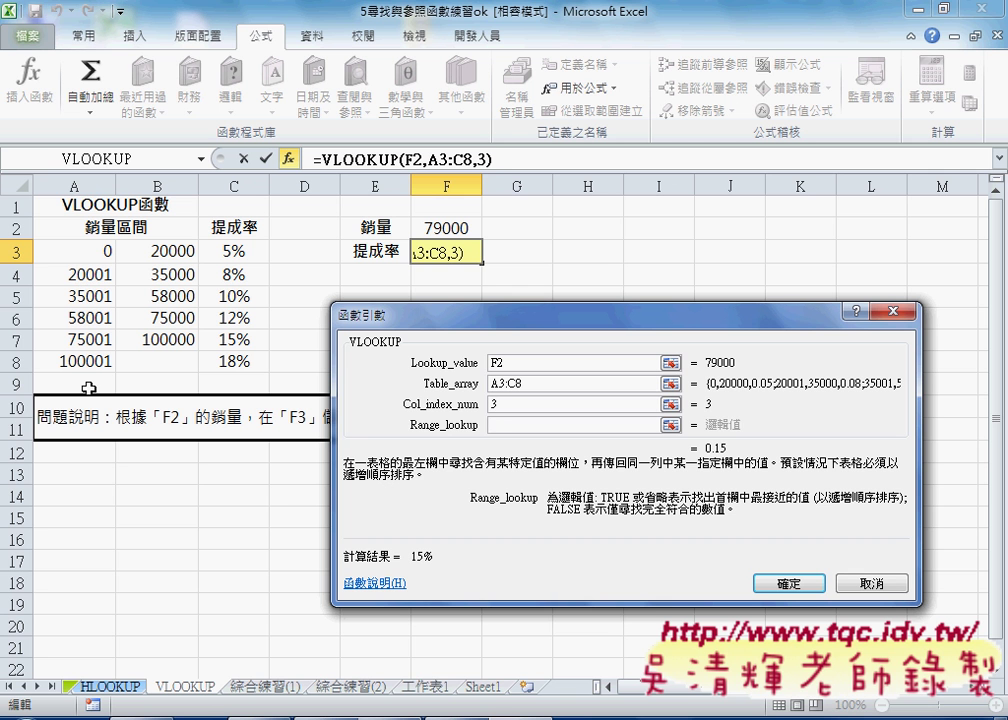
text(1)
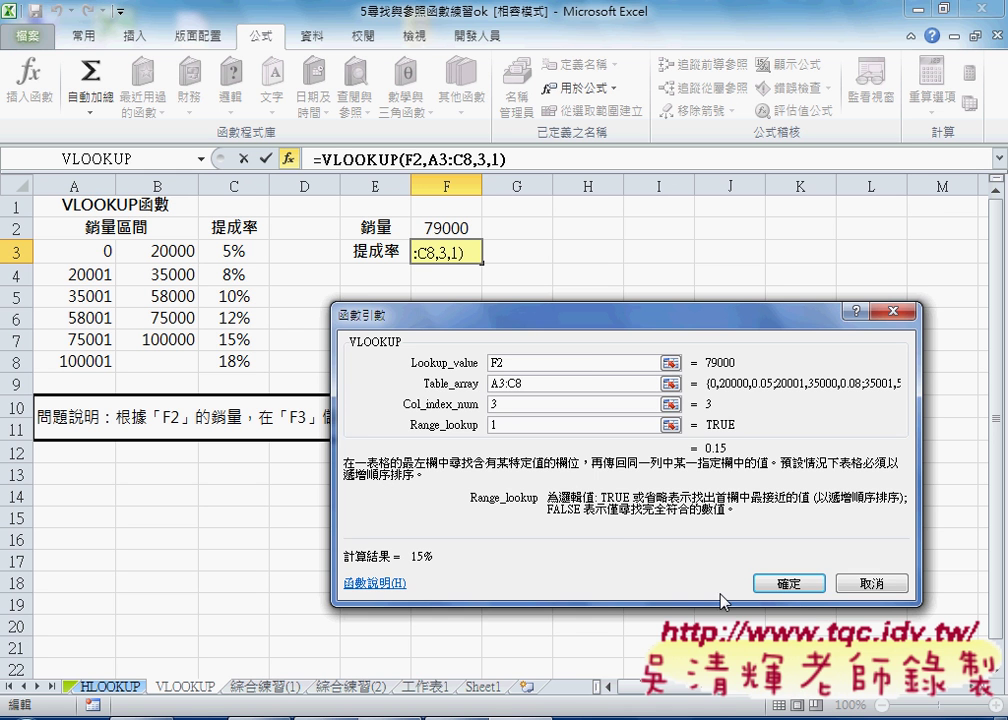
click(787, 584)
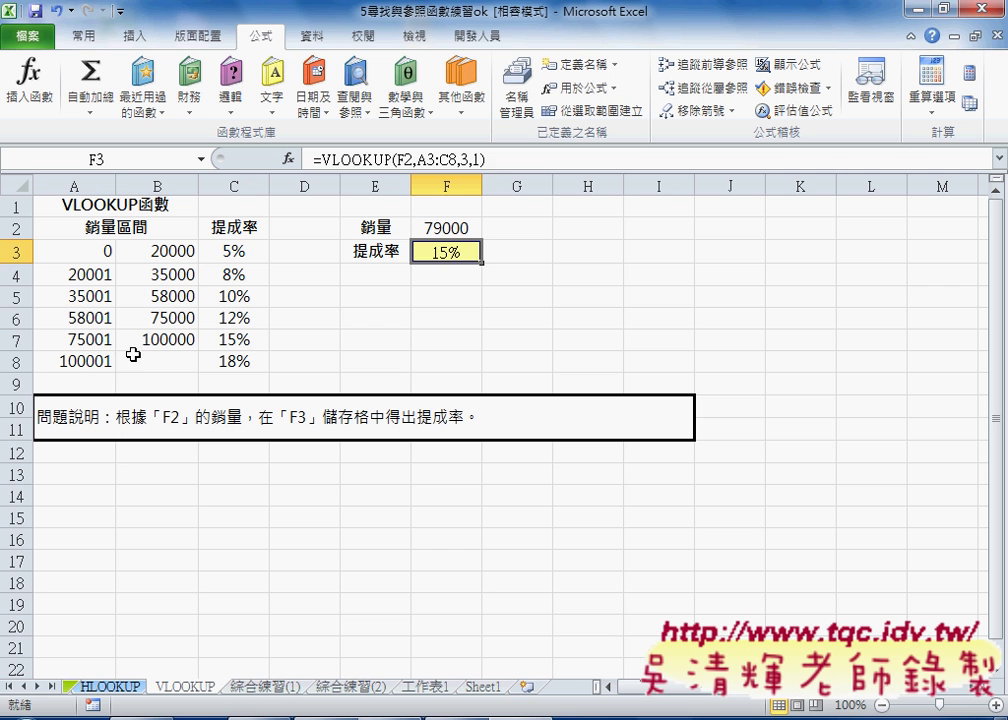
click(75, 360)
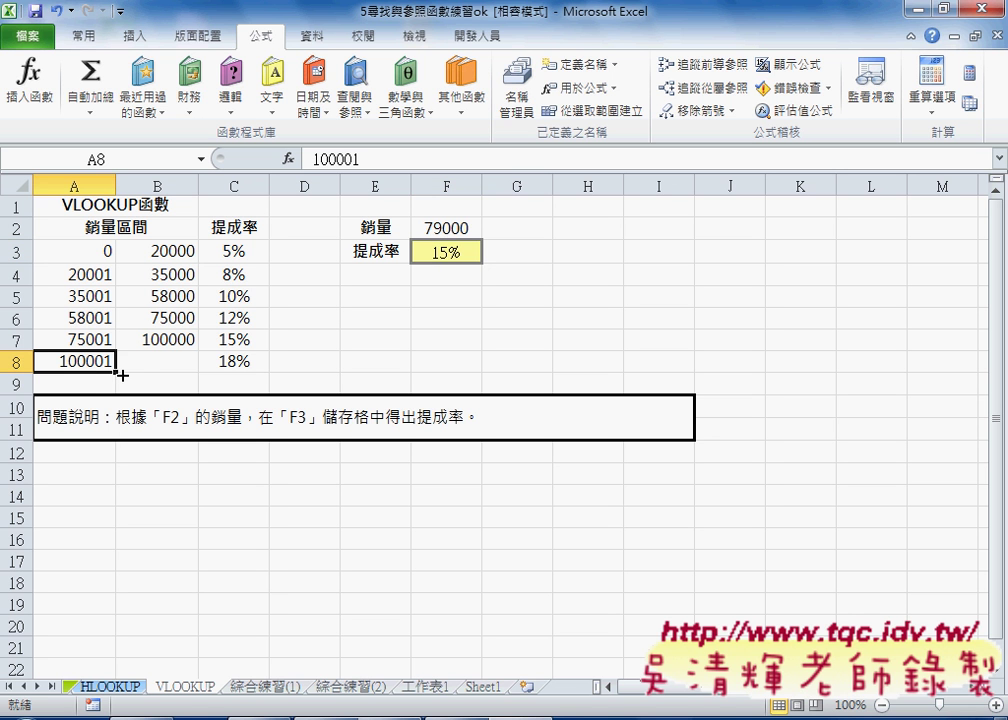
click(245, 339)
drag(79, 340, 262, 340)
click(262, 340)
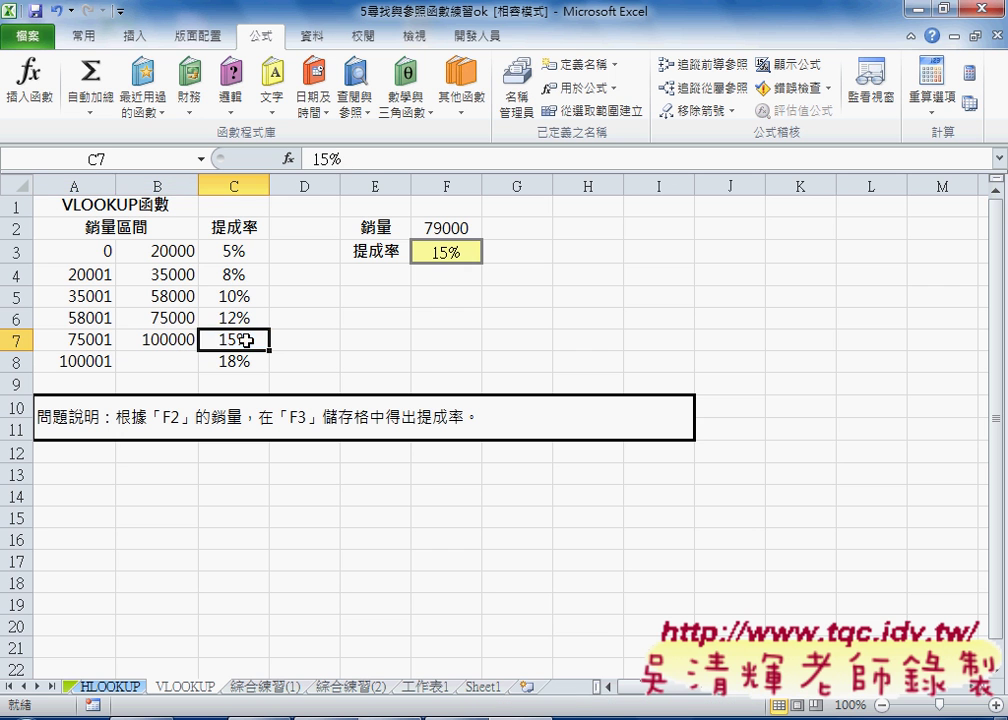
click(436, 252)
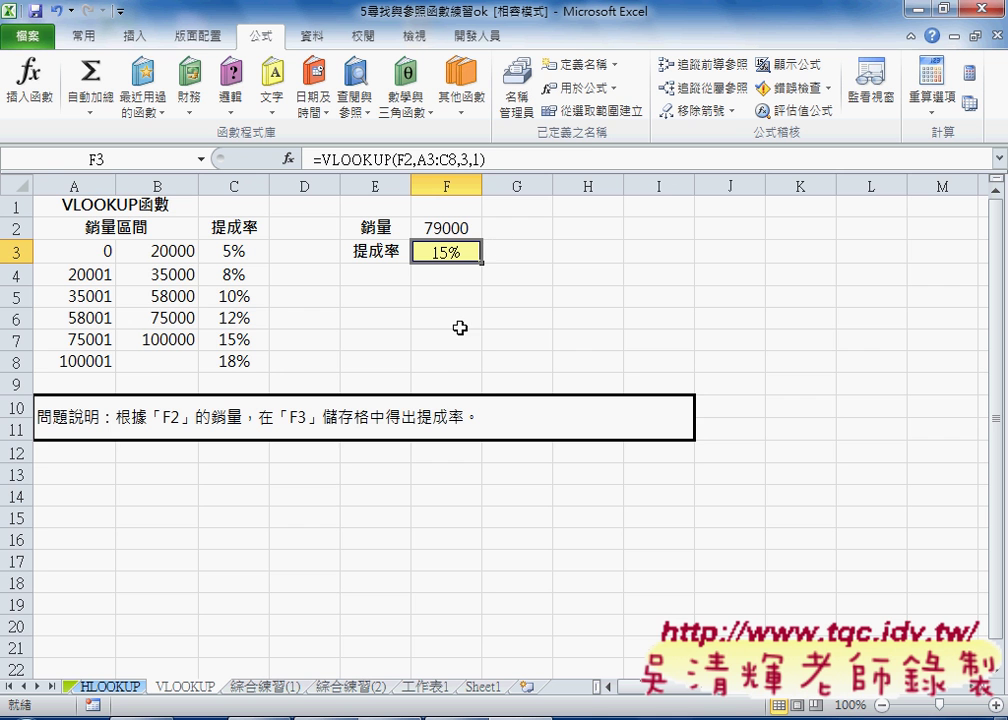
Step: Look at the 綜合練習(1) and 綜合練習(2) sheets, then settle on 綜合練習(1)
click(270, 688)
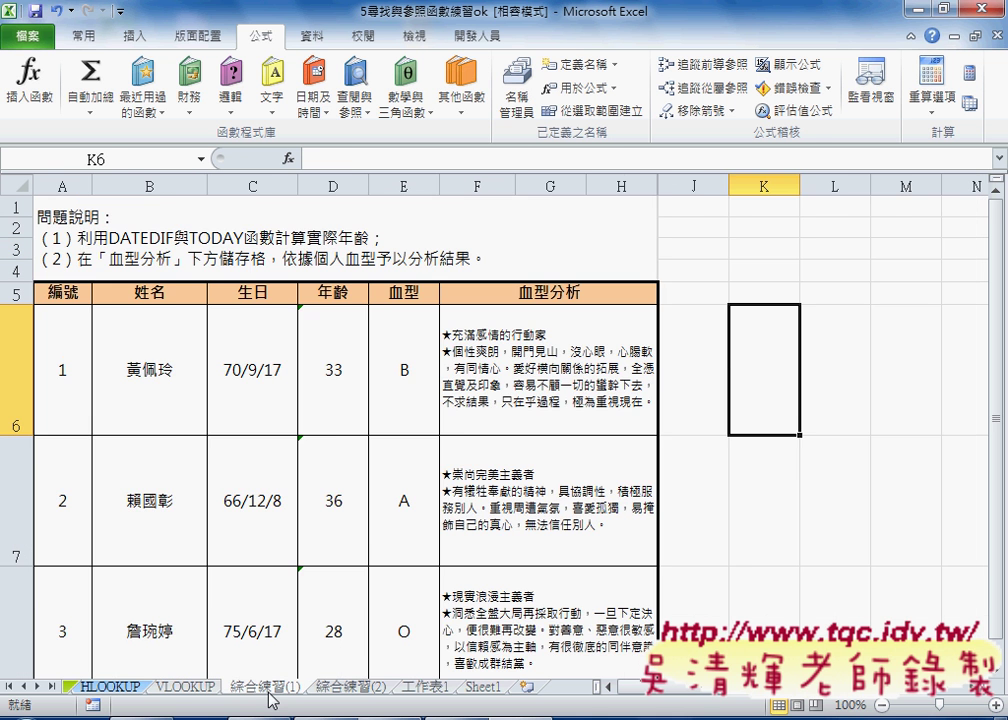
click(350, 688)
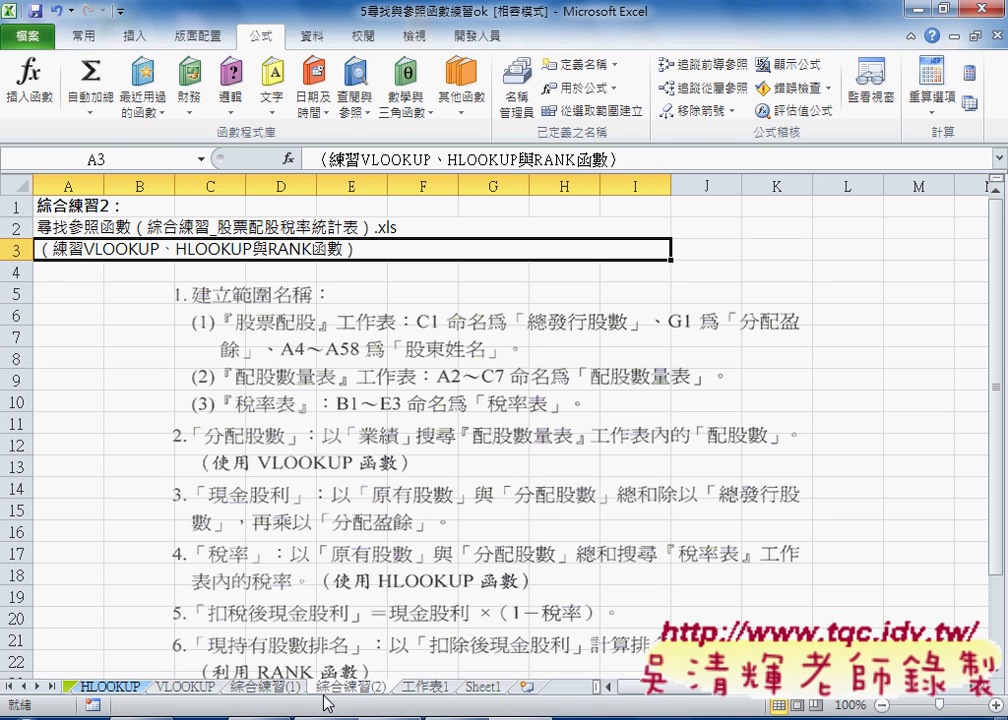
click(265, 687)
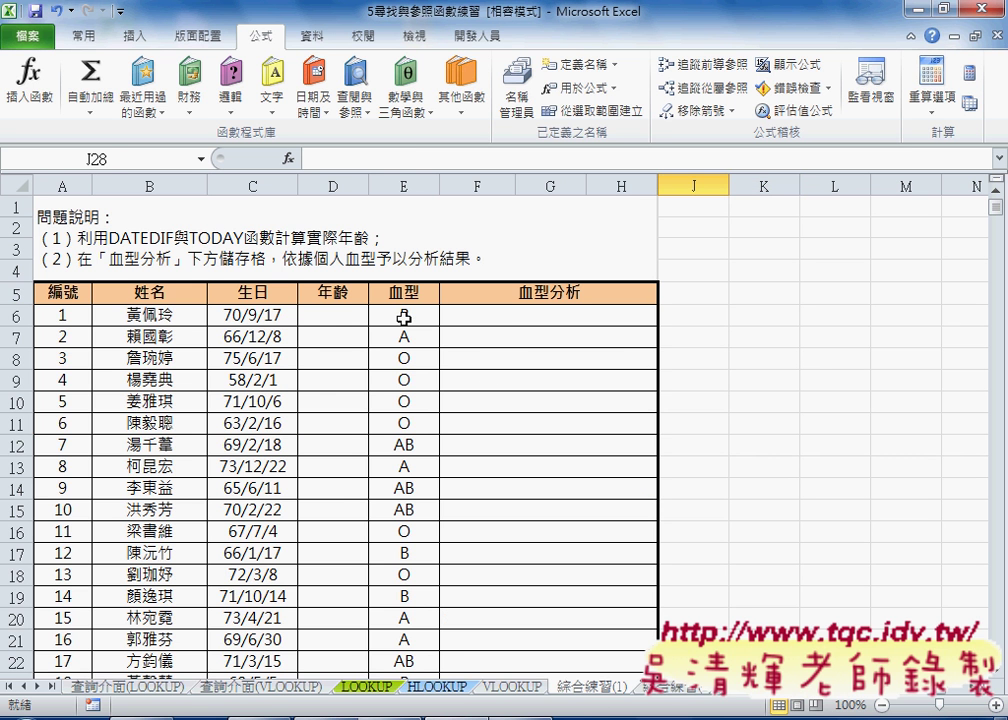
Step: Ink-mark the age cell D6, birth date 70/9/17, F6 and blood type B, then clear it
click(333, 315)
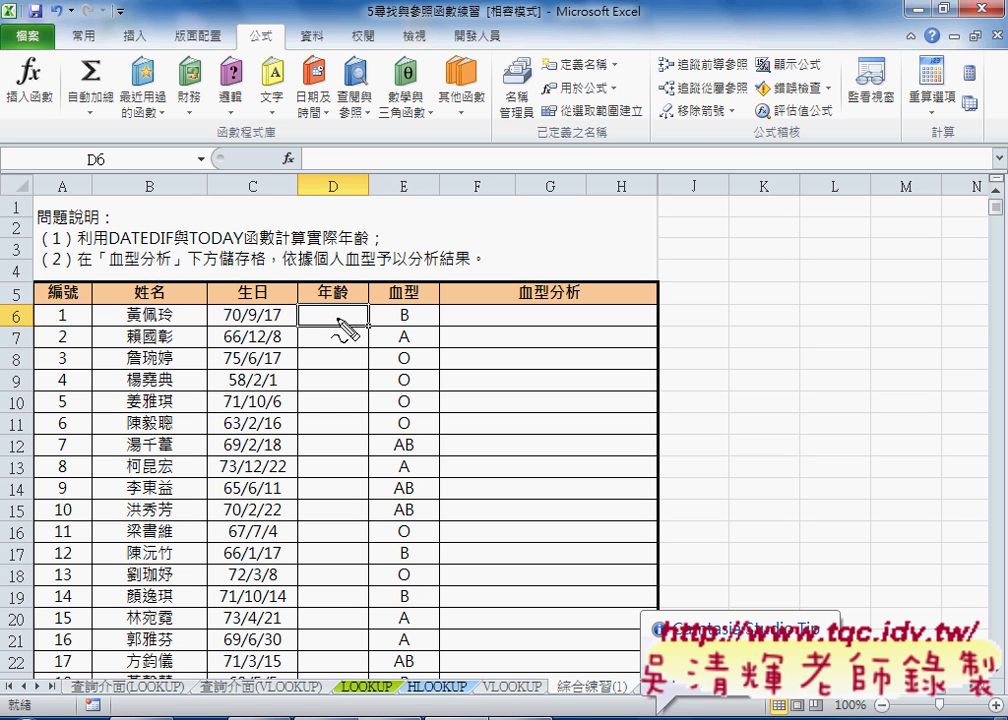
mouse_move(362, 328)
mouse_down()
mouse_move(325, 335)
mouse_move(372, 322)
mouse_up()
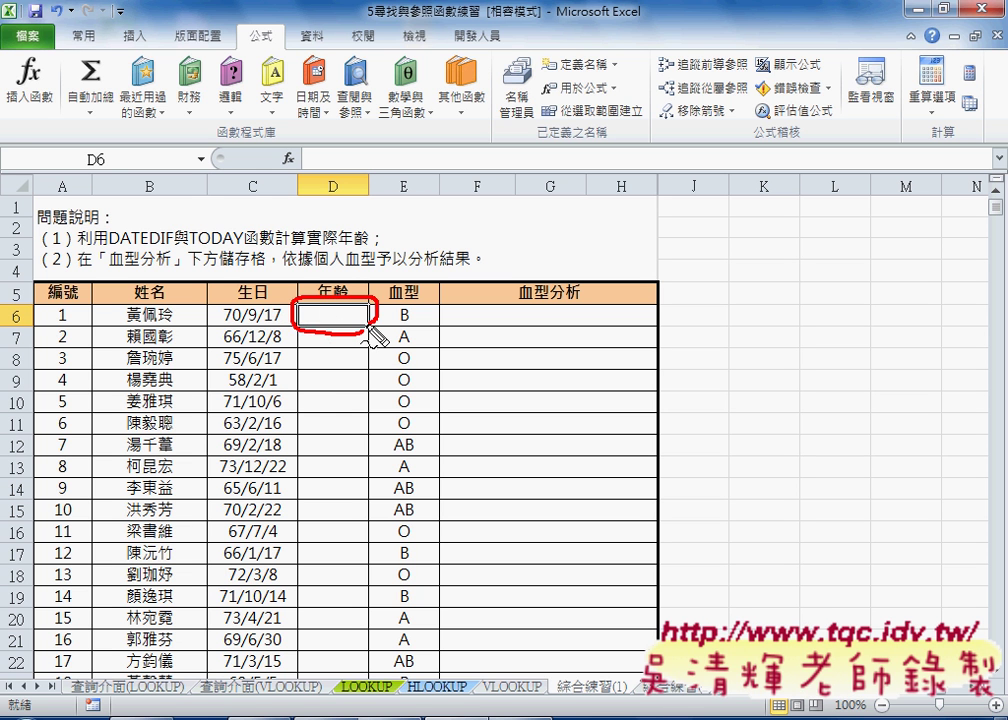
drag(232, 326, 280, 323)
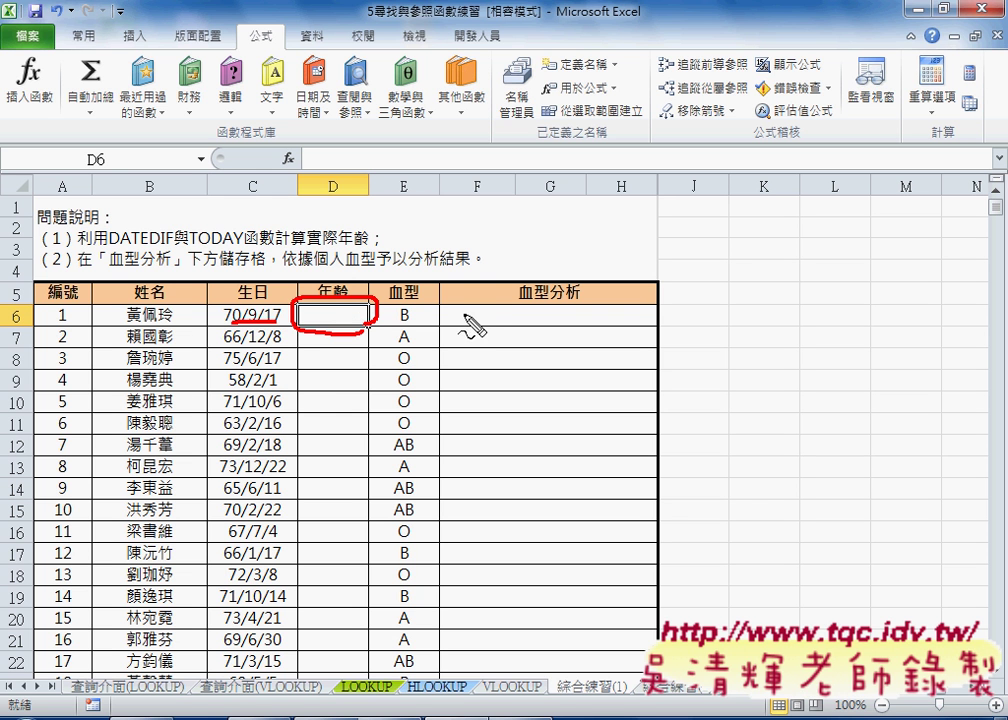
mouse_move(442, 306)
mouse_down()
mouse_move(440, 330)
mouse_move(640, 322)
mouse_up()
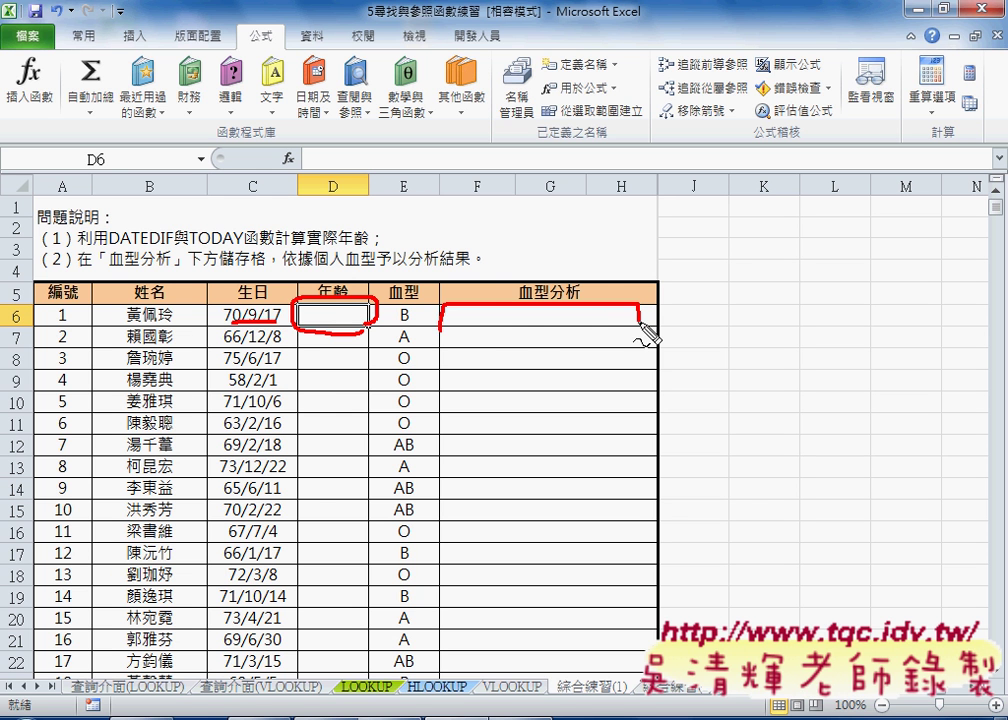
drag(412, 304, 425, 320)
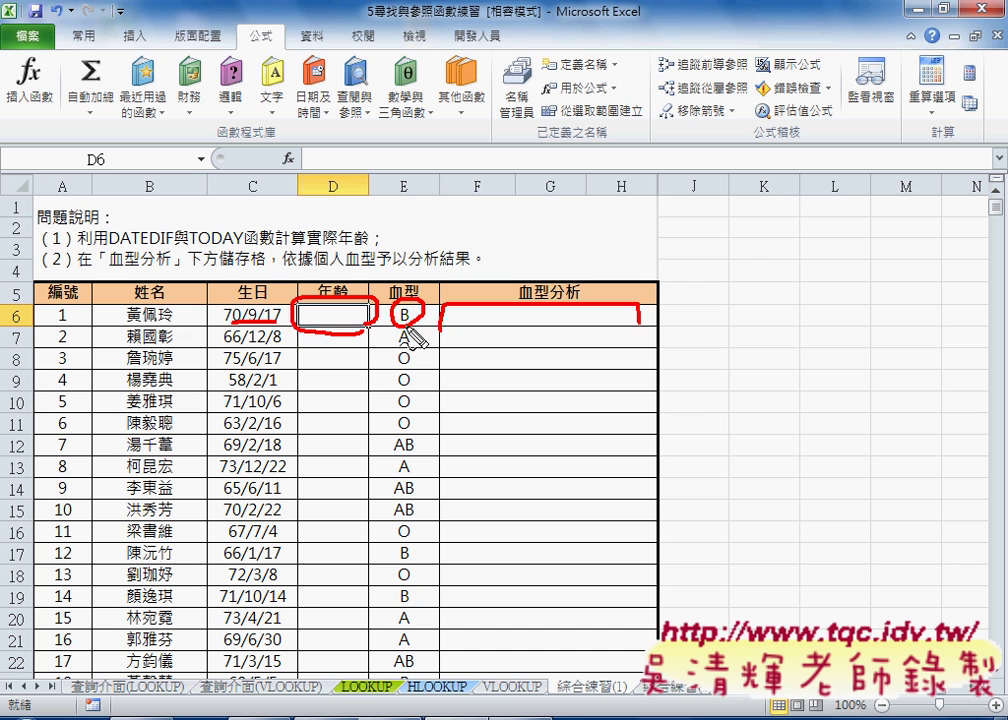
key(Escape)
click(405, 318)
click(496, 319)
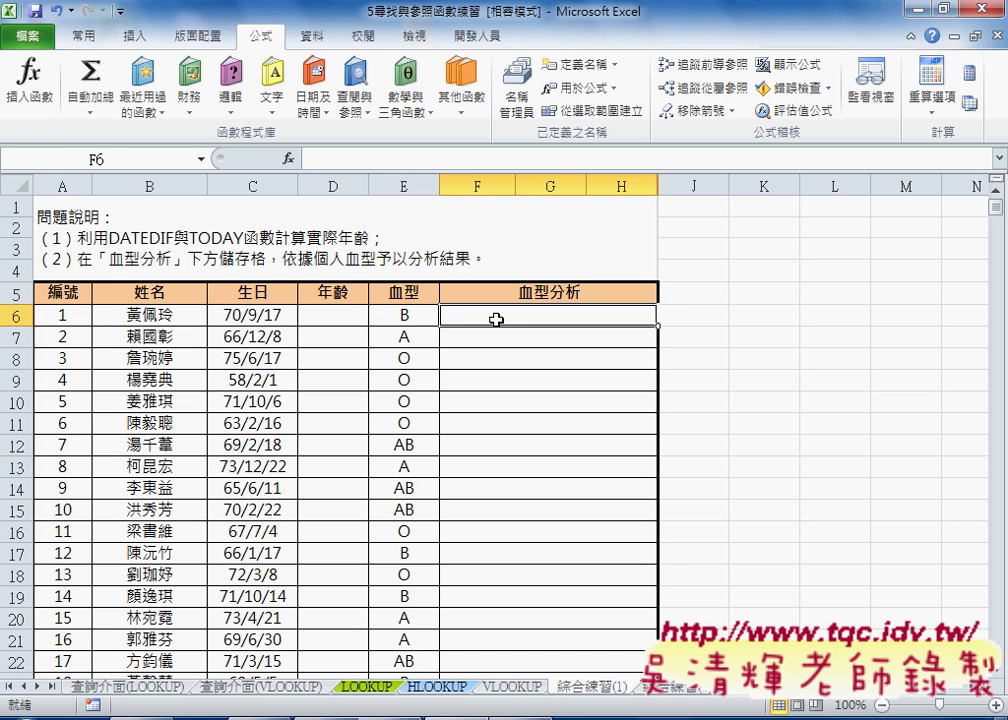
click(420, 317)
Step: Read the type B rating and analysis in the lookup table, then return to F6
scroll(427, 378, down, 3)
scroll(427, 378, down, 1)
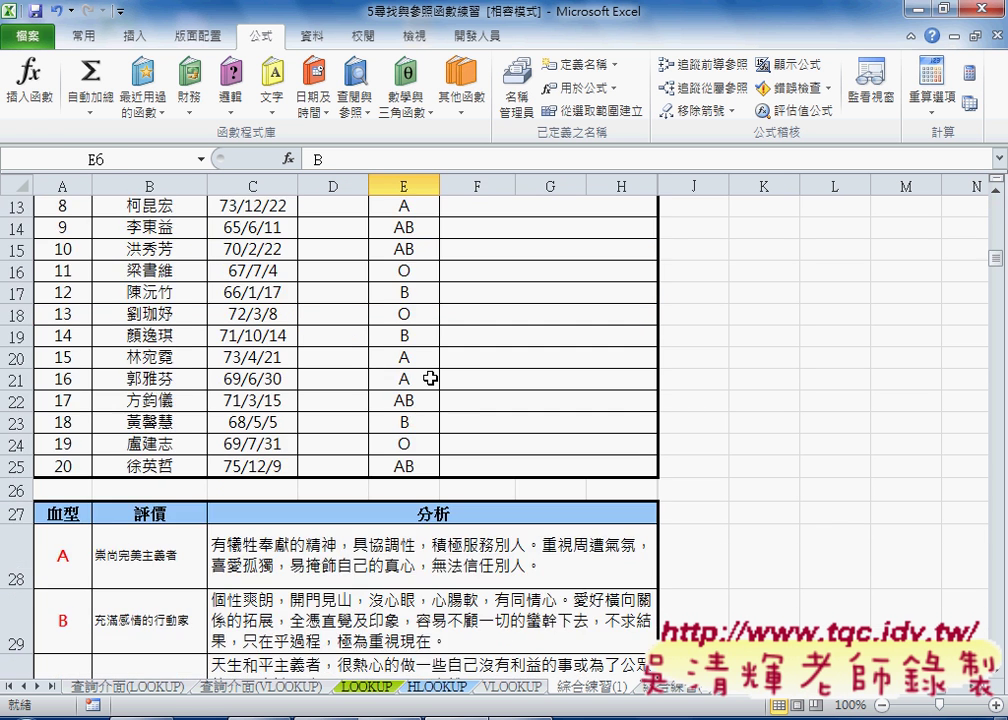
scroll(384, 412, down, 2)
click(62, 490)
click(140, 492)
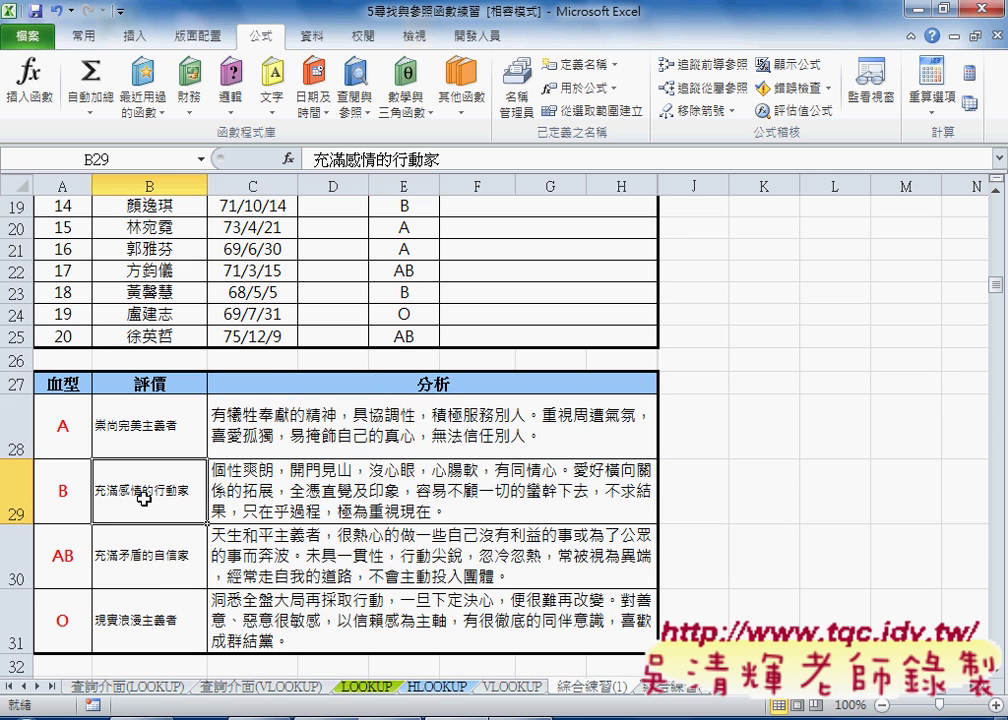
click(265, 478)
click(203, 488)
click(248, 500)
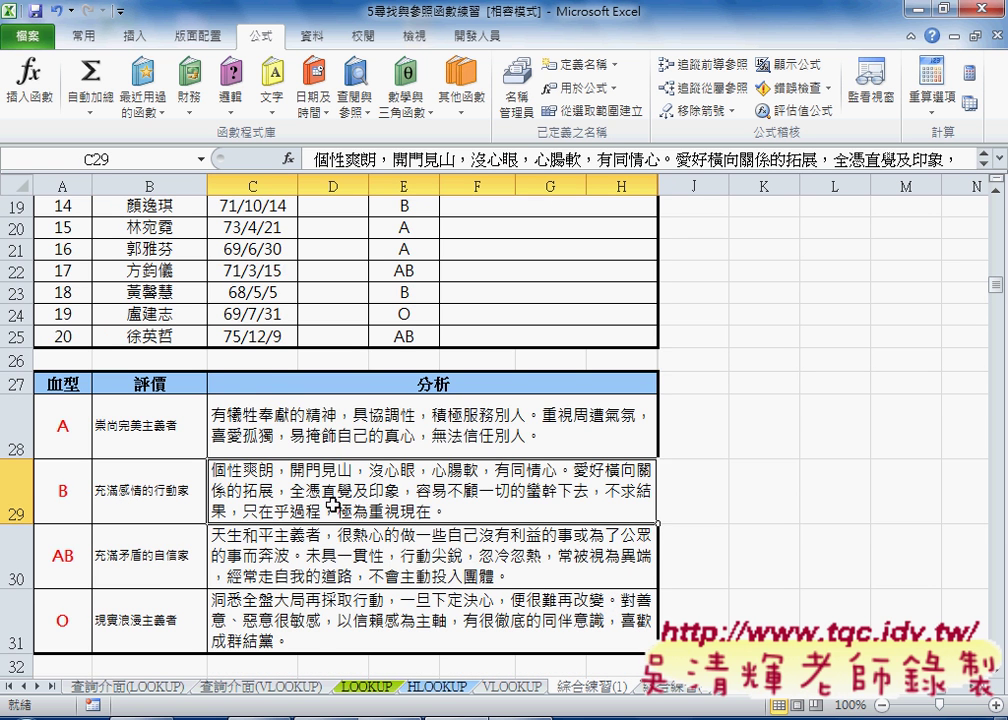
scroll(342, 505, up, 2)
scroll(342, 505, up, 4)
click(511, 311)
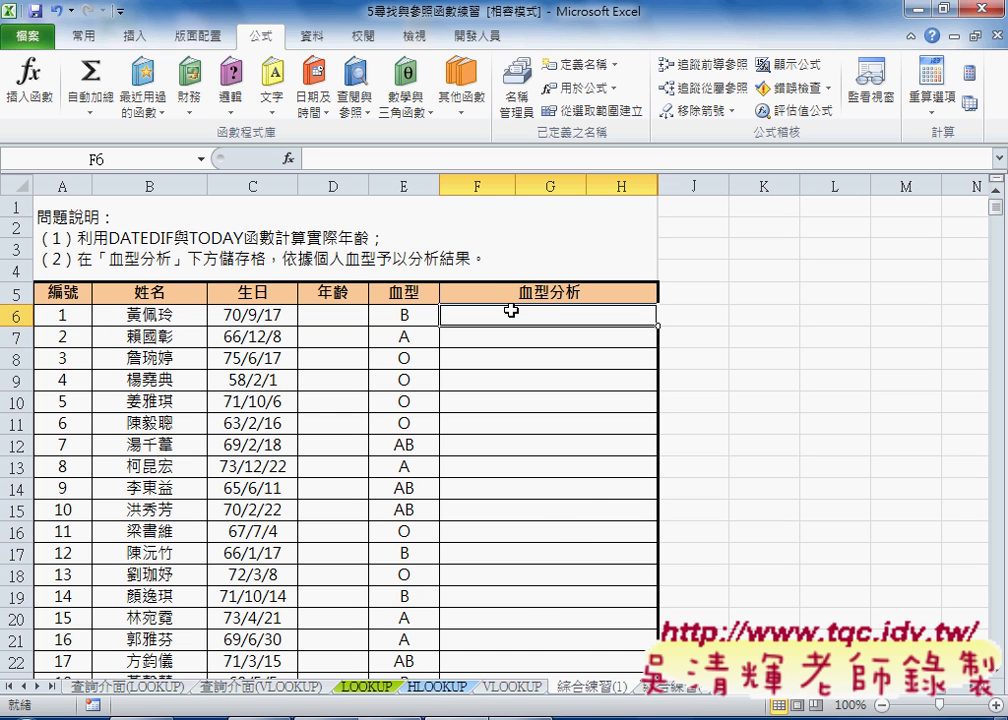
Step: Turn on Wrap text for F6 in the Format Cells Alignment settings
right_click(511, 311)
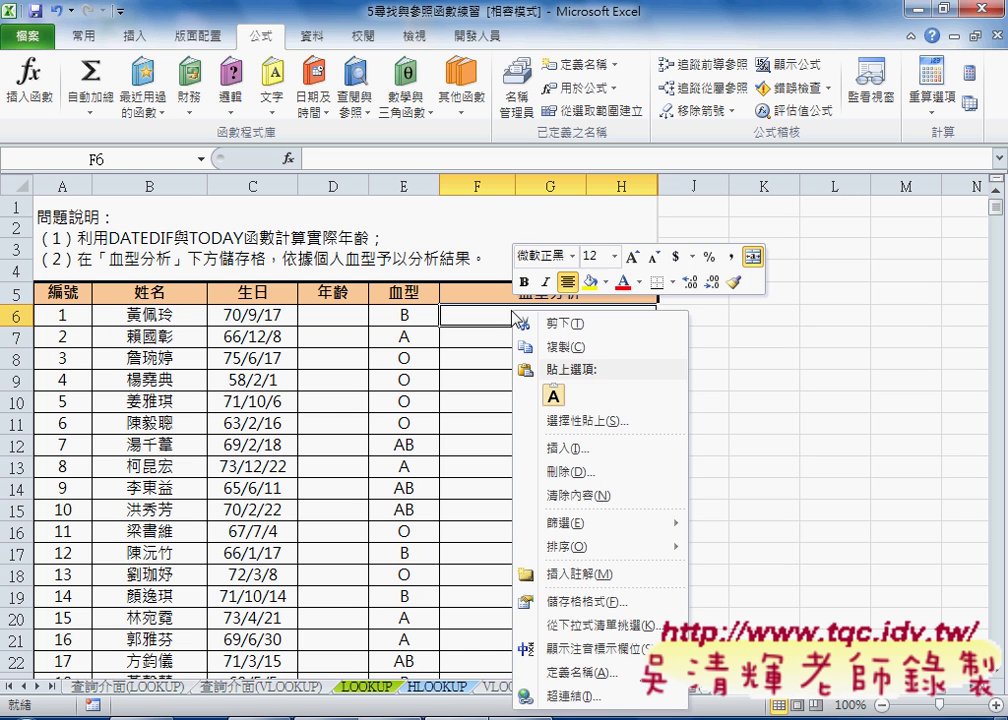
key(Escape)
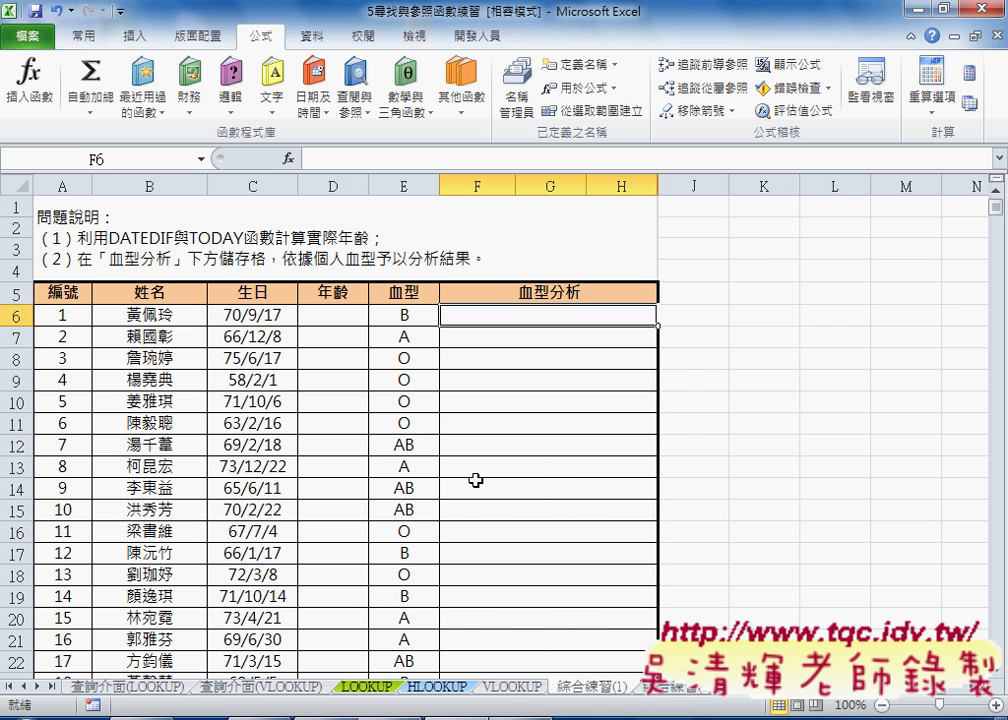
key(ctrl+1)
click(353, 332)
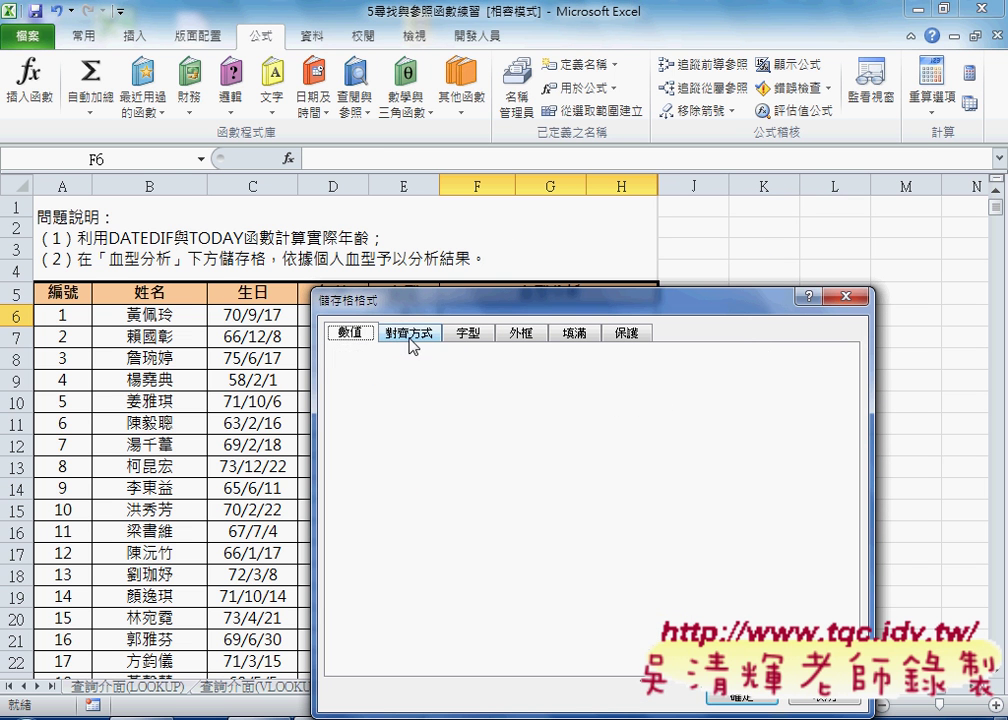
click(388, 492)
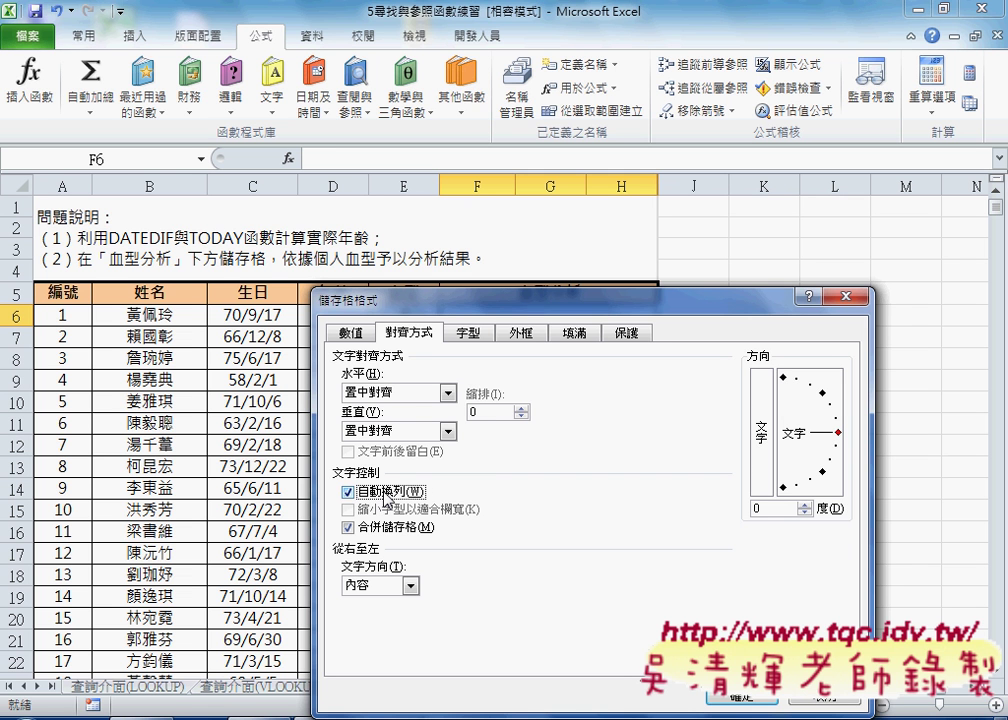
click(738, 697)
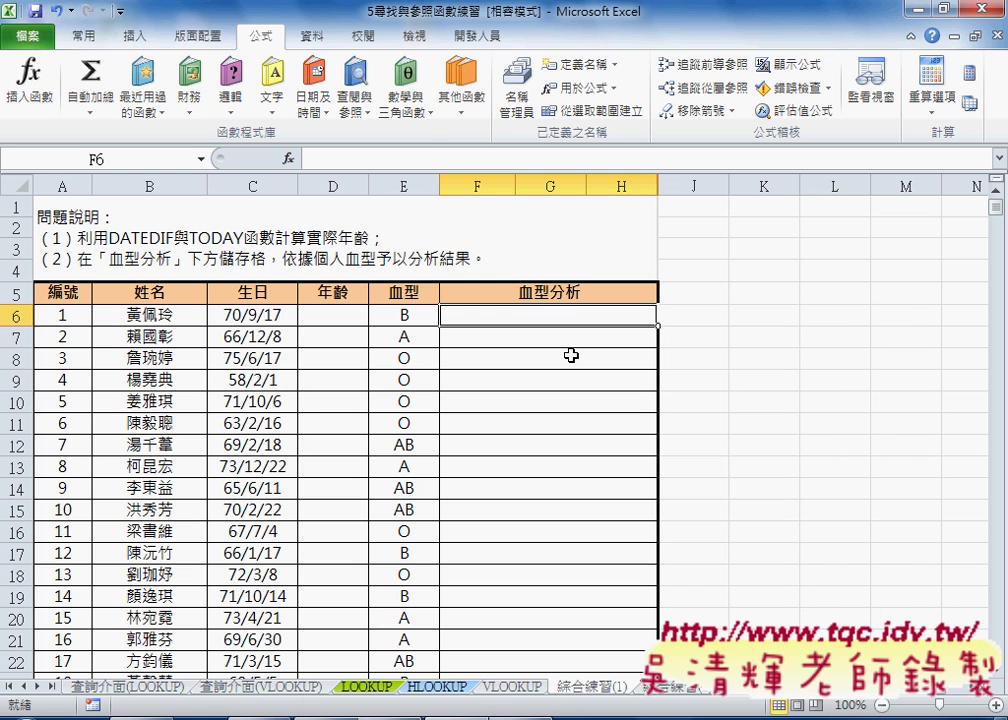
Step: Set F6's font size to 10
click(82, 35)
click(274, 73)
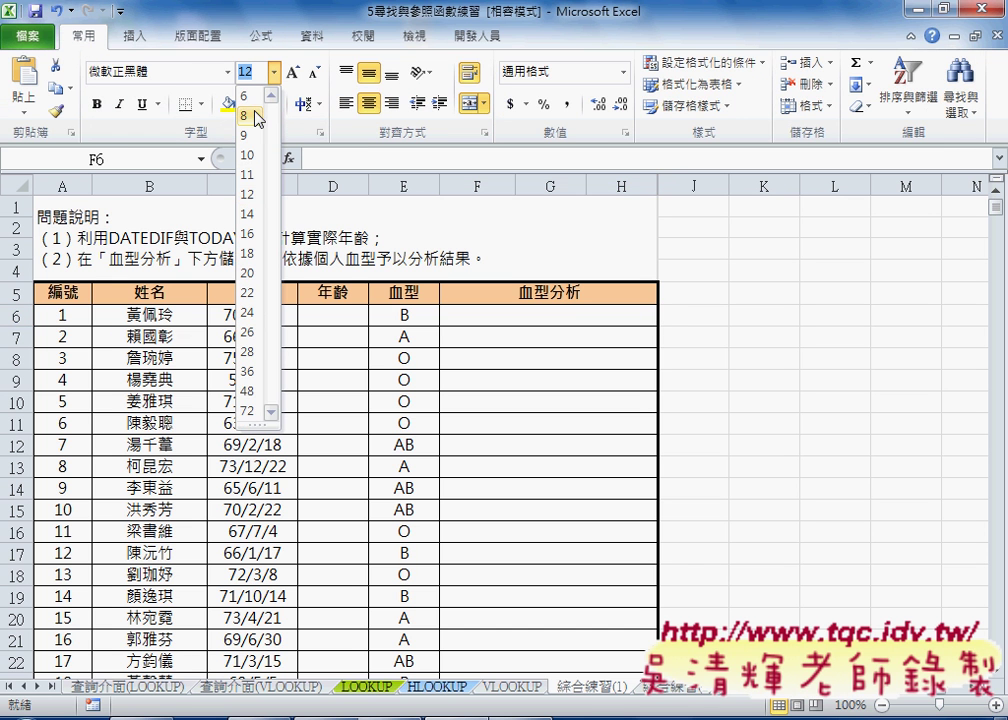
click(248, 155)
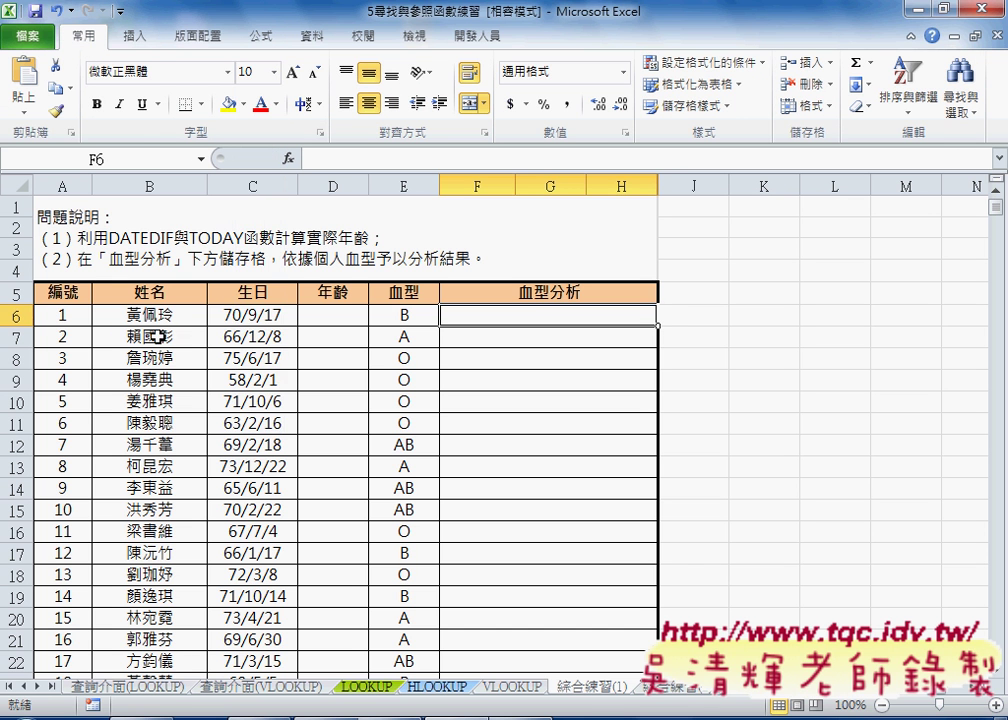
click(14, 316)
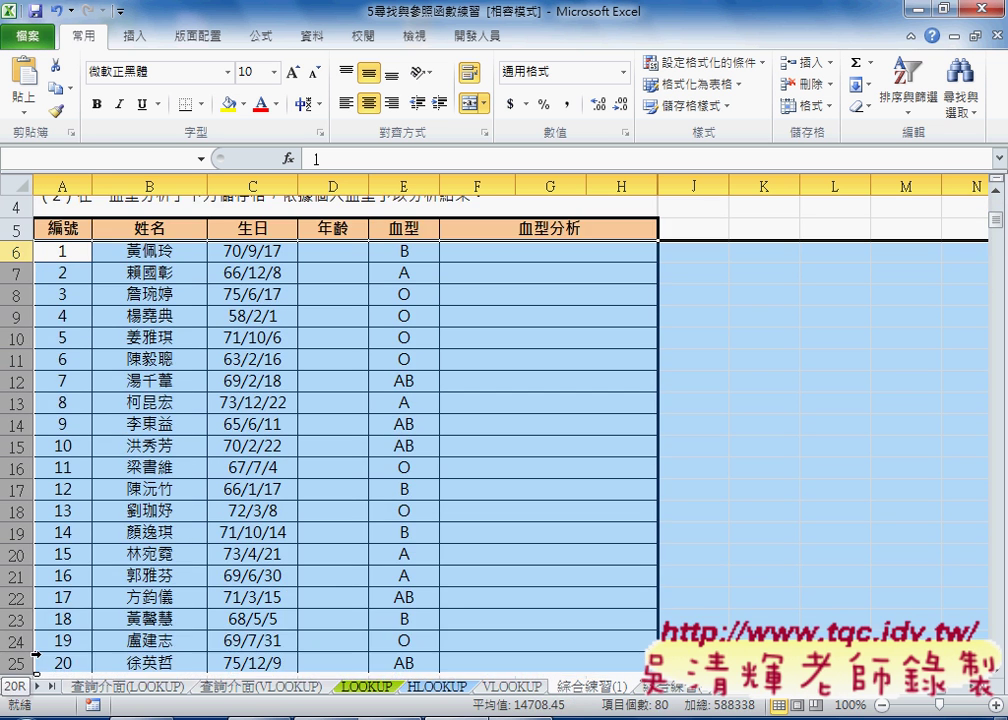
Step: Give rows 6 through 25 a row height of 100
drag(14, 316, 60, 552)
scroll(250, 480, up, 1)
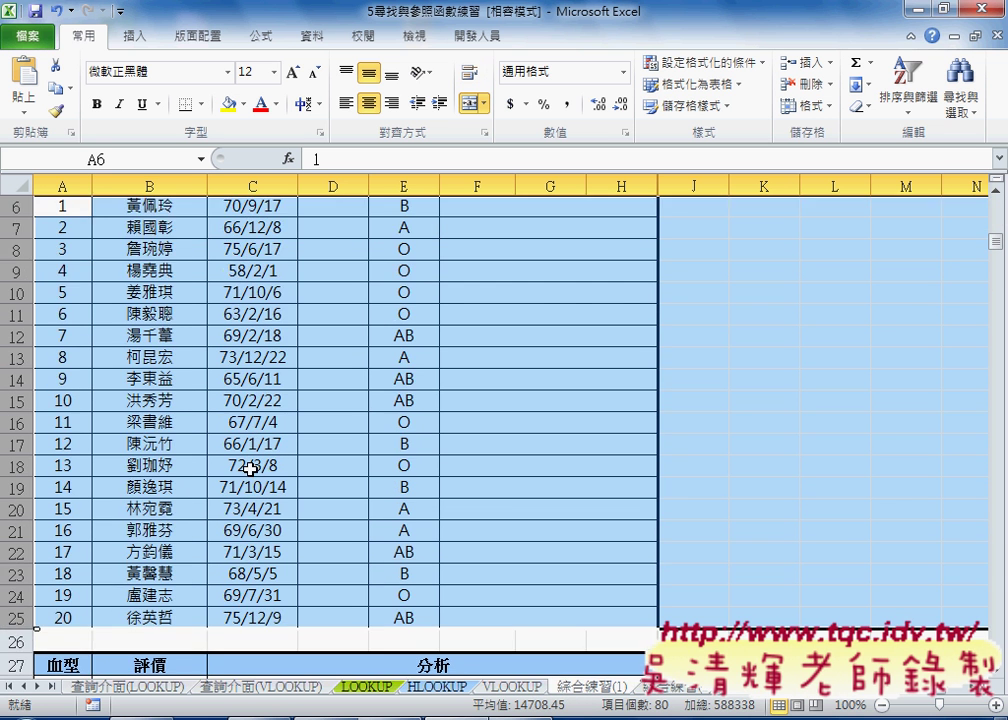
scroll(295, 461, up, 2)
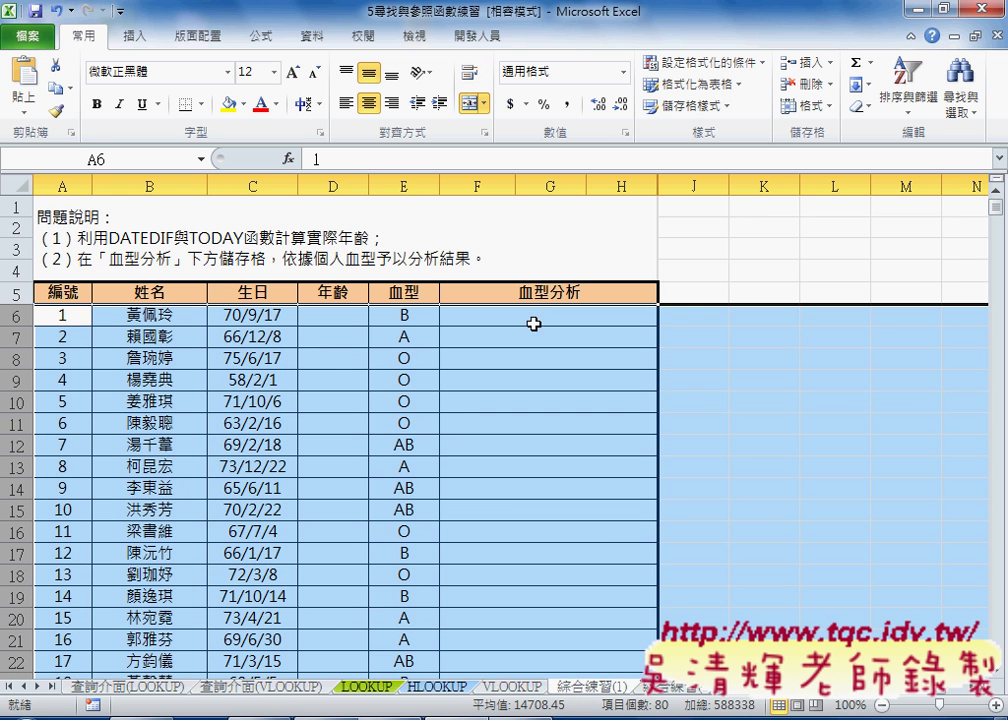
right_click(108, 322)
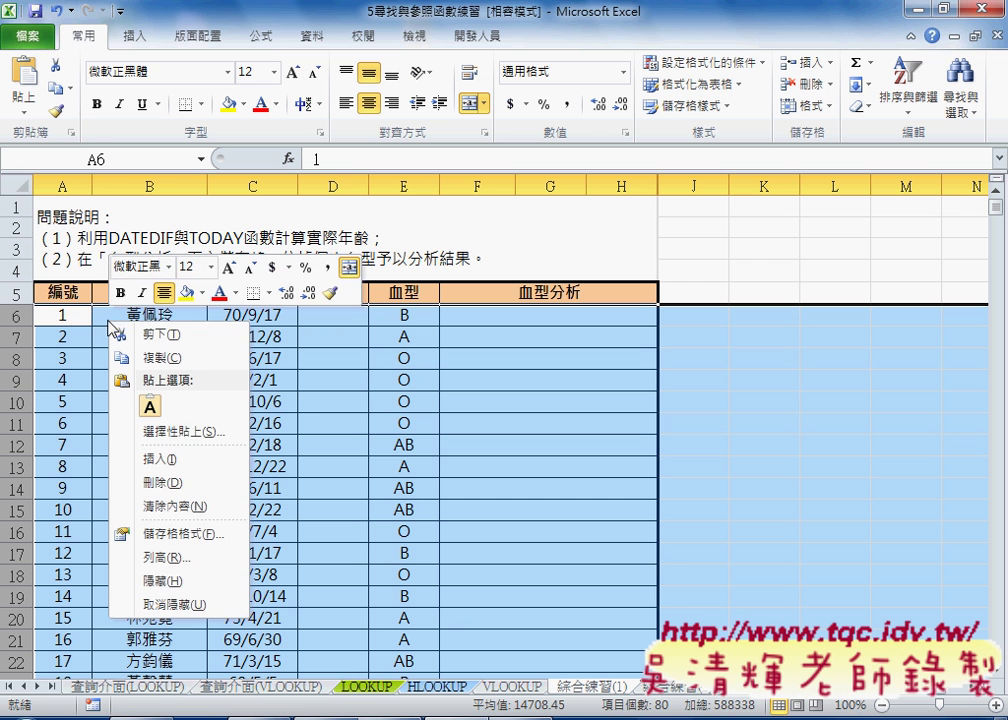
click(152, 557)
text(1)
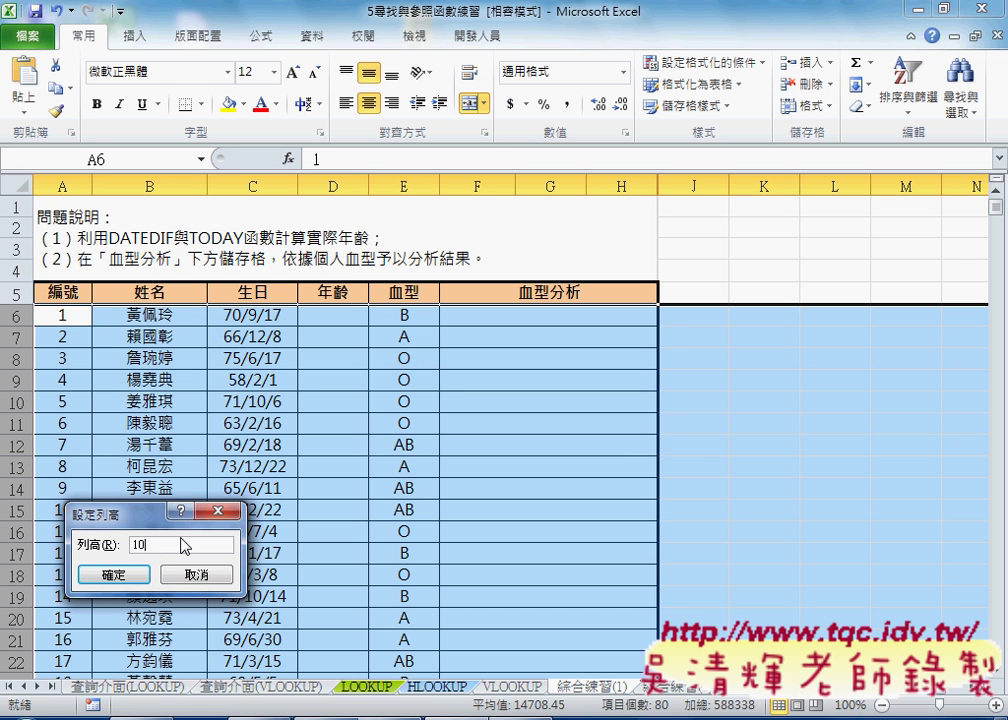
text(0)
key(Return)
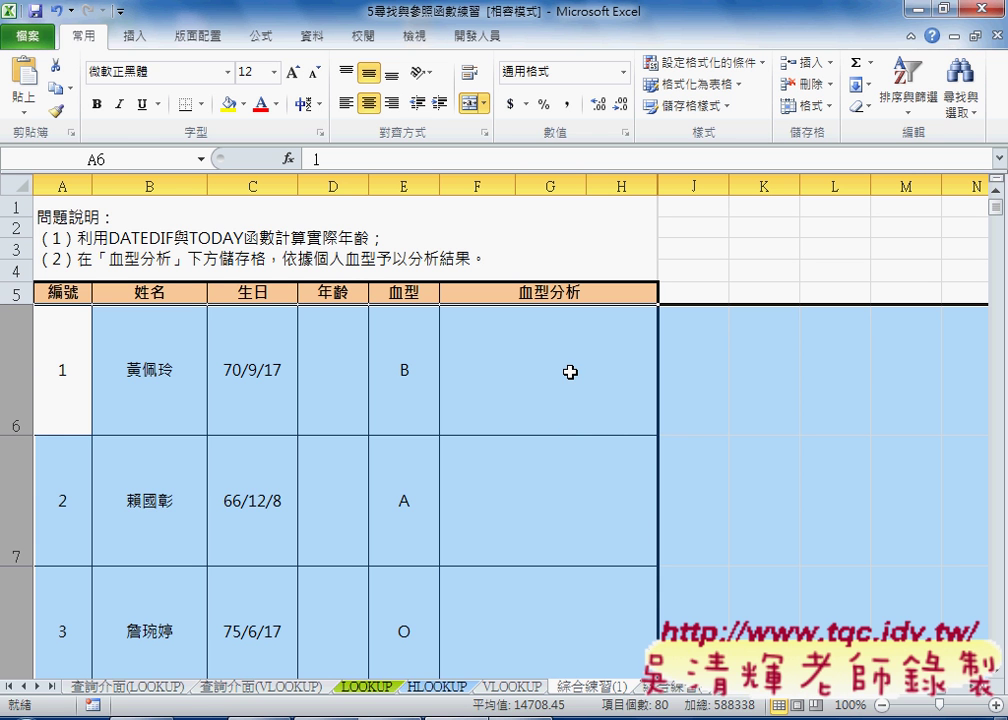
click(590, 378)
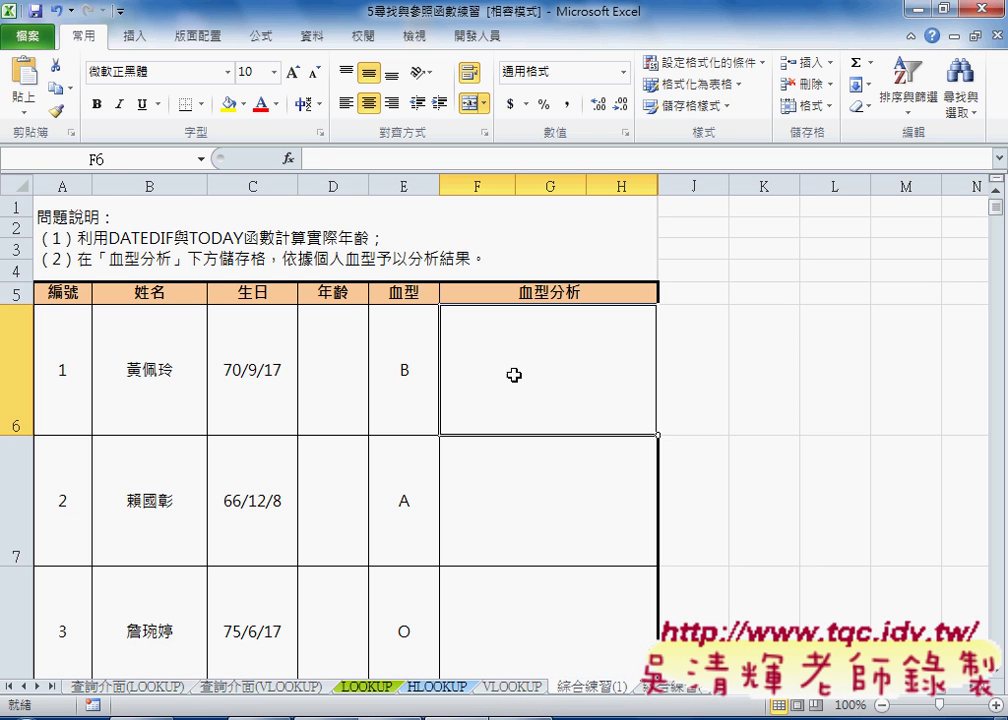
Step: Check E6 and F6, then scroll down to the A, B, AB, O table in rows 27–31
click(399, 371)
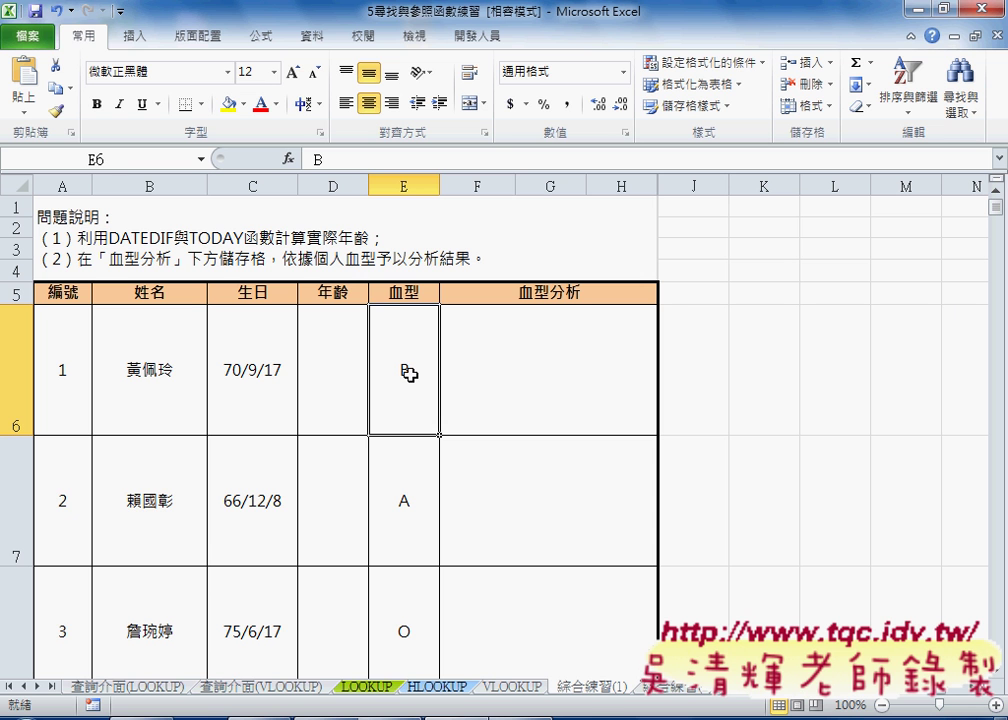
click(493, 354)
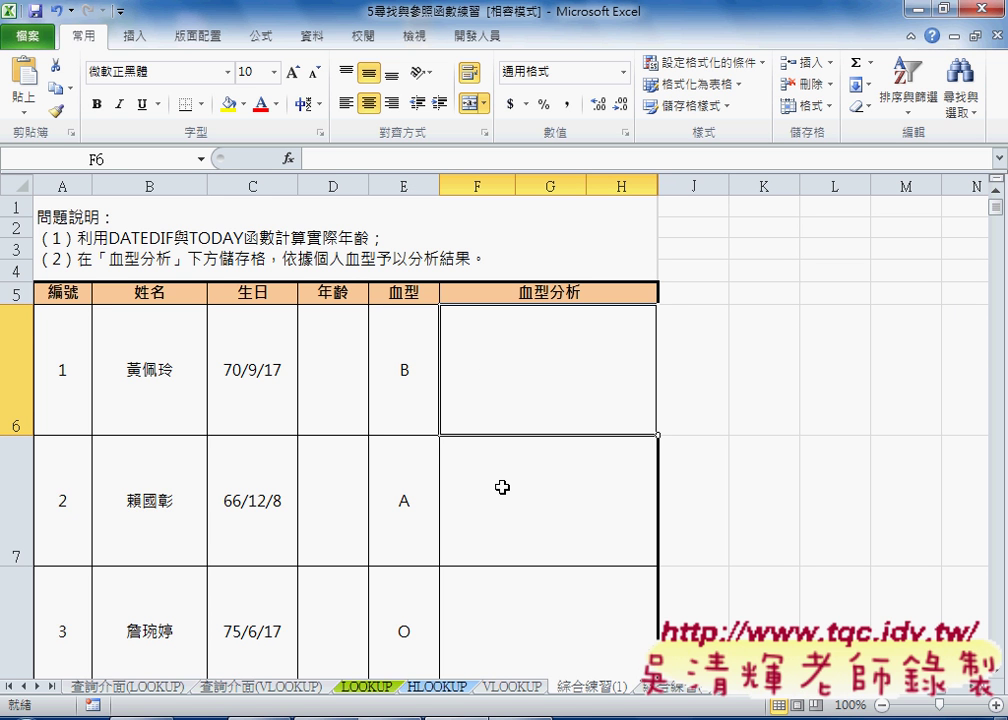
scroll(495, 432, down, 3)
scroll(490, 436, down, 5)
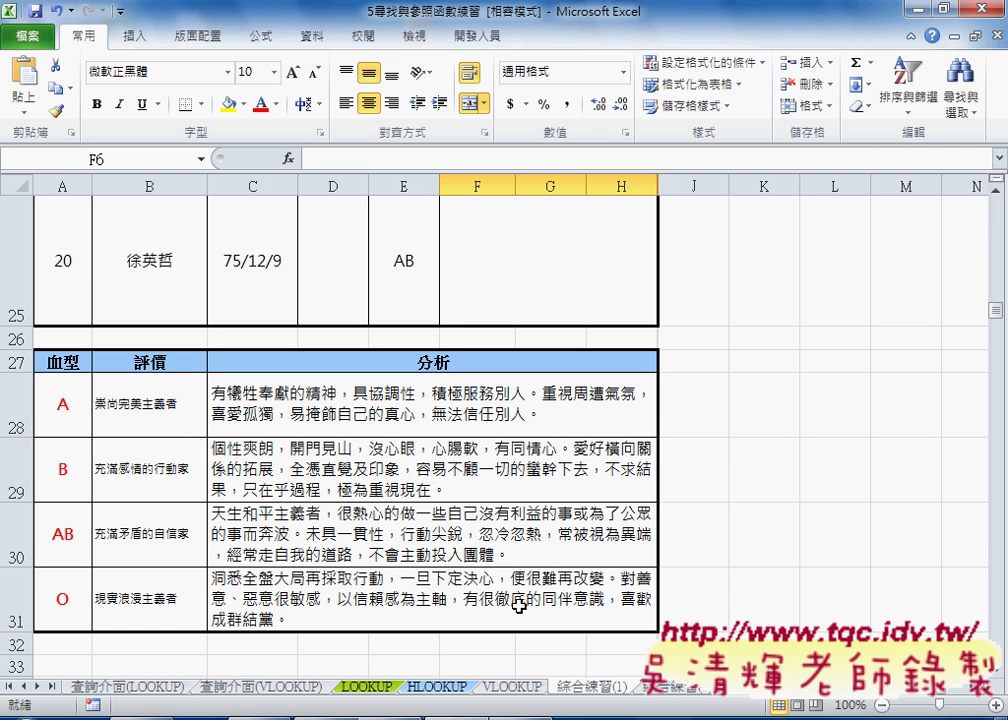
Step: In the finished ok workbook, circle F6's starred rating and analysis and E6's B in red
key(ctrl+Tab)
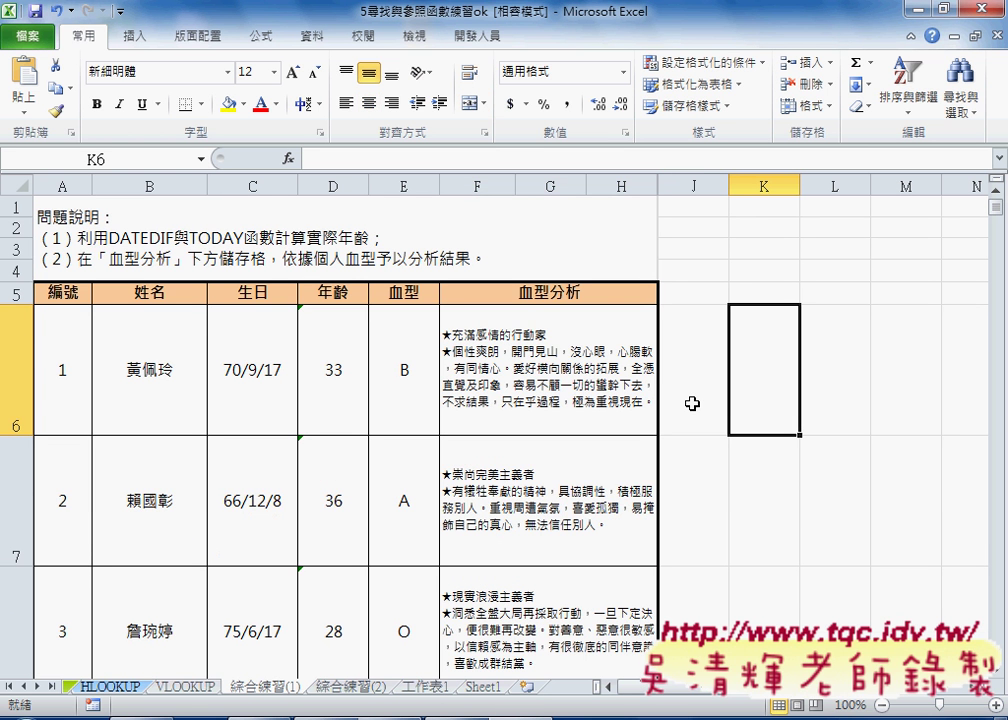
mouse_move(645, 411)
mouse_down()
mouse_move(435, 363)
mouse_move(657, 405)
mouse_up()
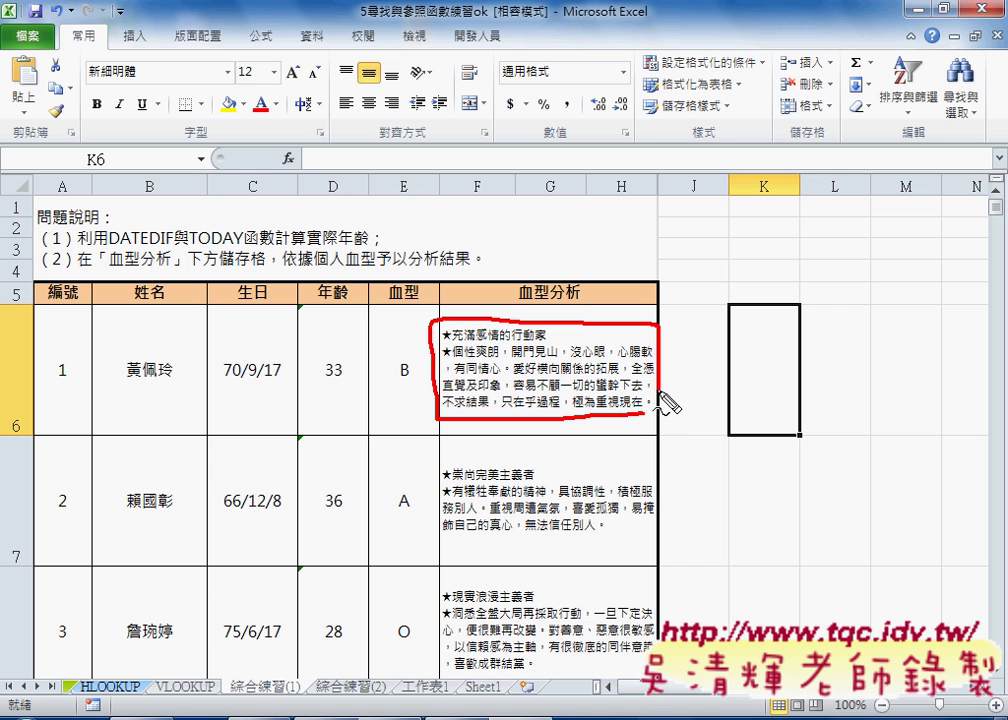
mouse_move(444, 327)
mouse_down()
mouse_move(486, 343)
mouse_move(537, 342)
mouse_up()
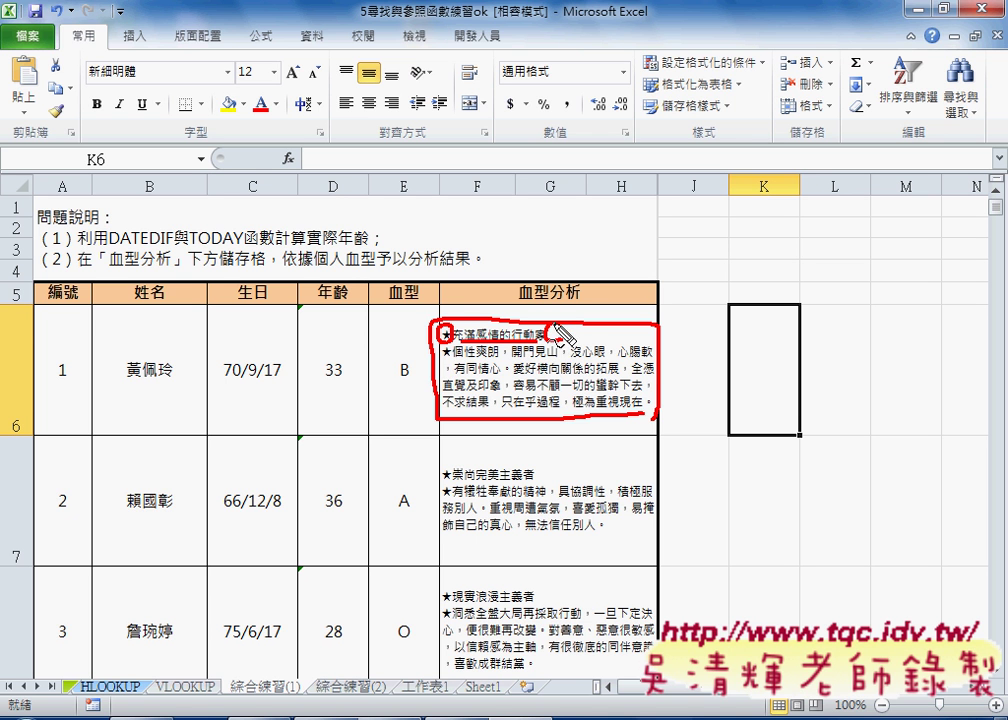
drag(558, 330, 568, 345)
drag(445, 343, 446, 357)
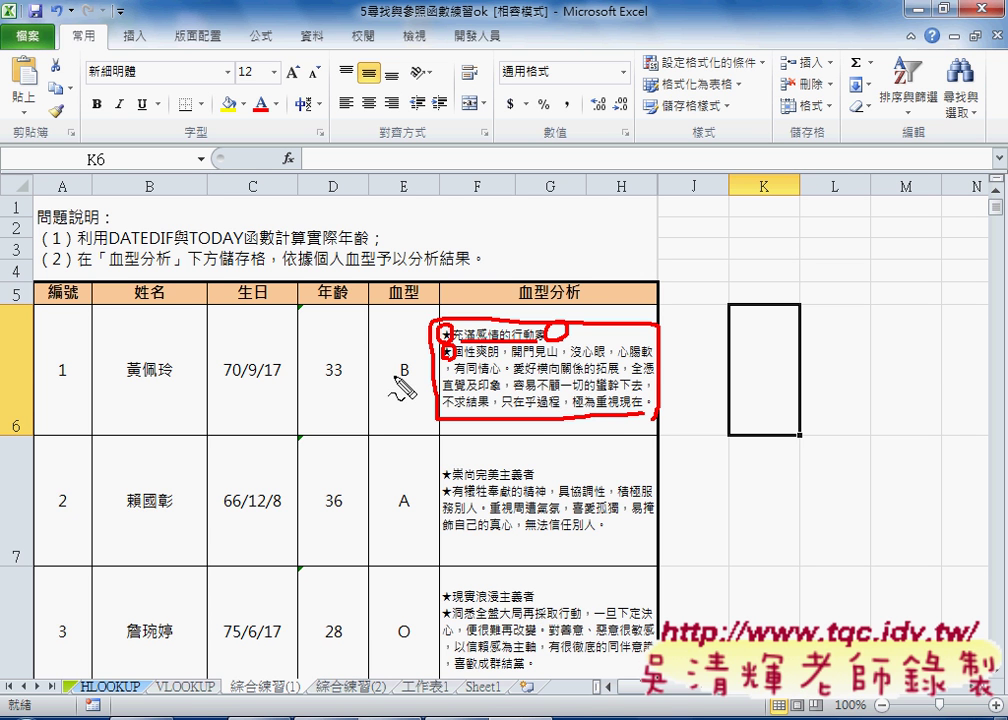
mouse_move(410, 362)
mouse_down()
mouse_move(424, 392)
mouse_move(417, 382)
mouse_up()
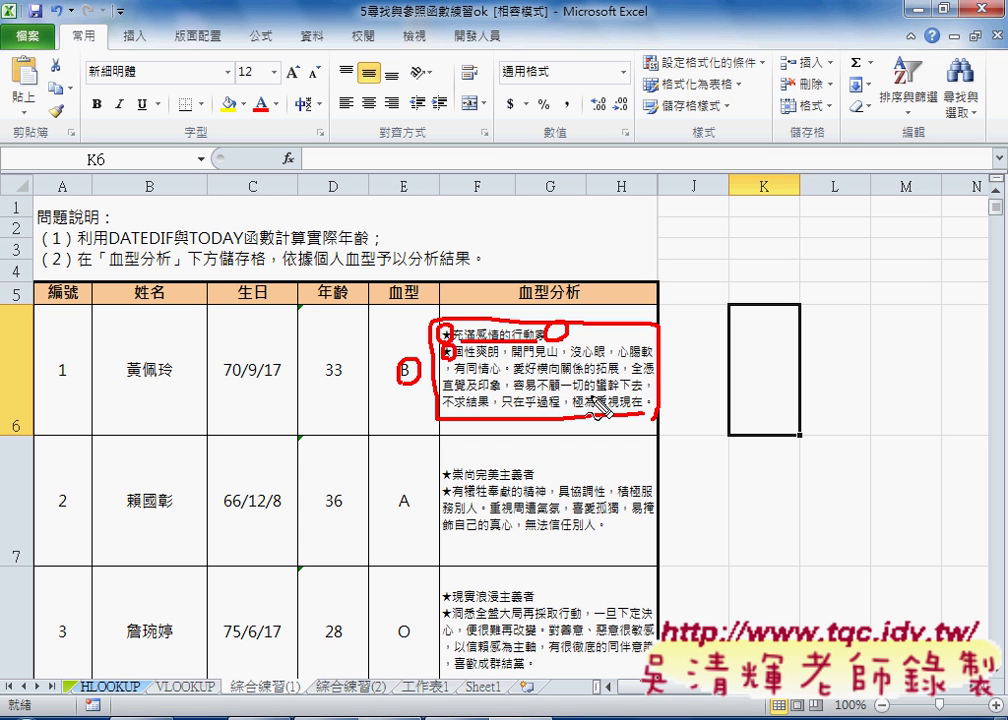
Step: Erase the ink and inspect F6's starred VLOOKUP formula joined with a CHAR(10) break
key(Escape)
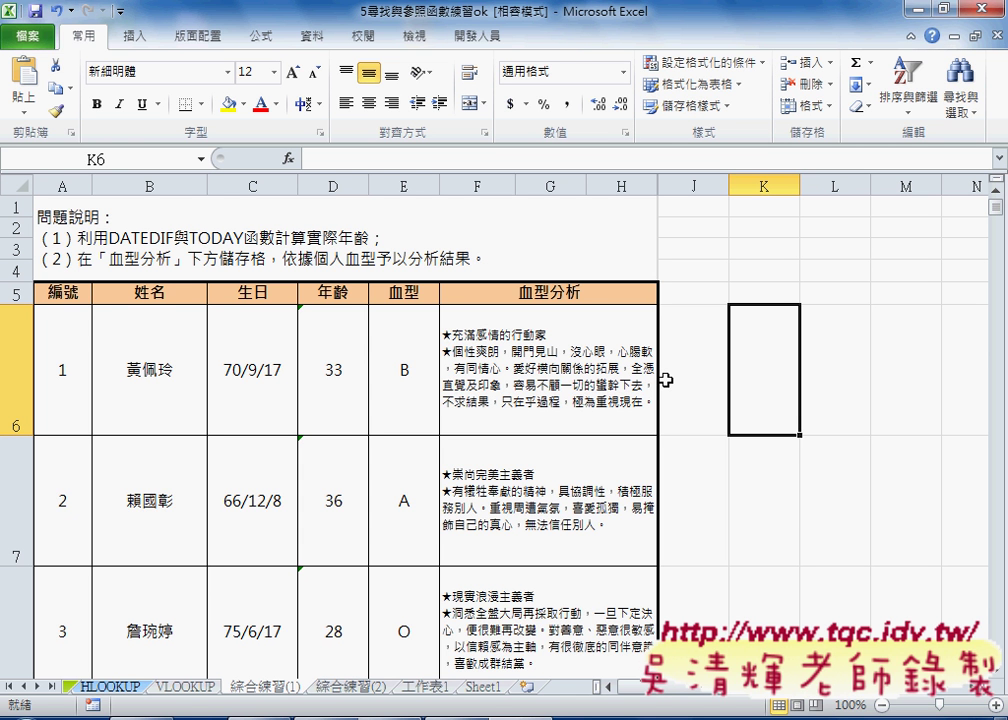
click(502, 378)
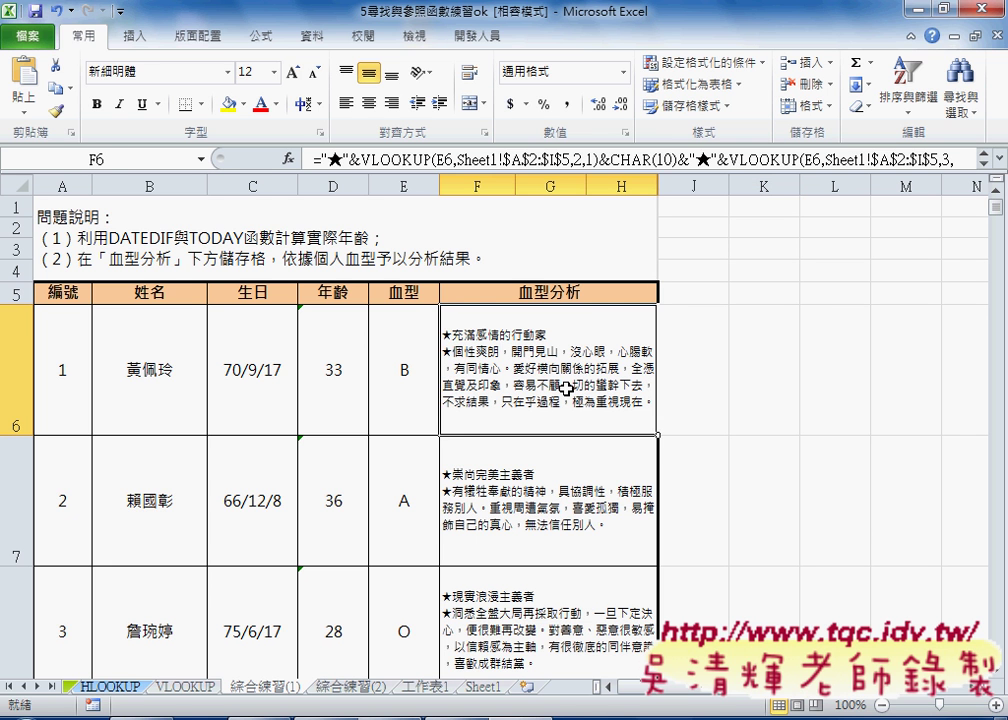
click(695, 389)
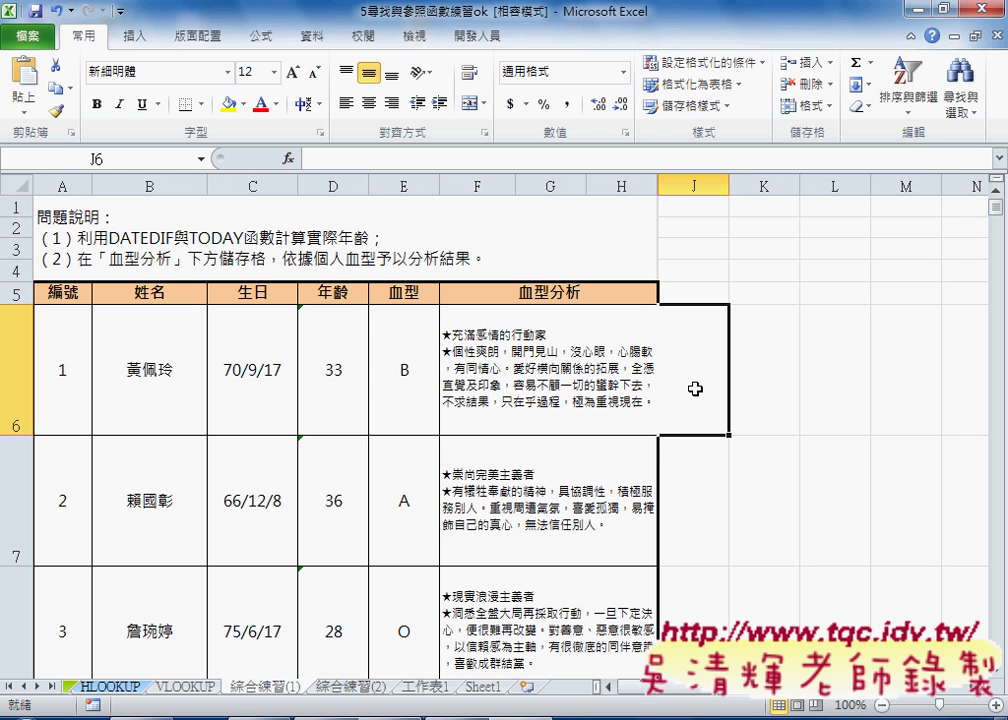